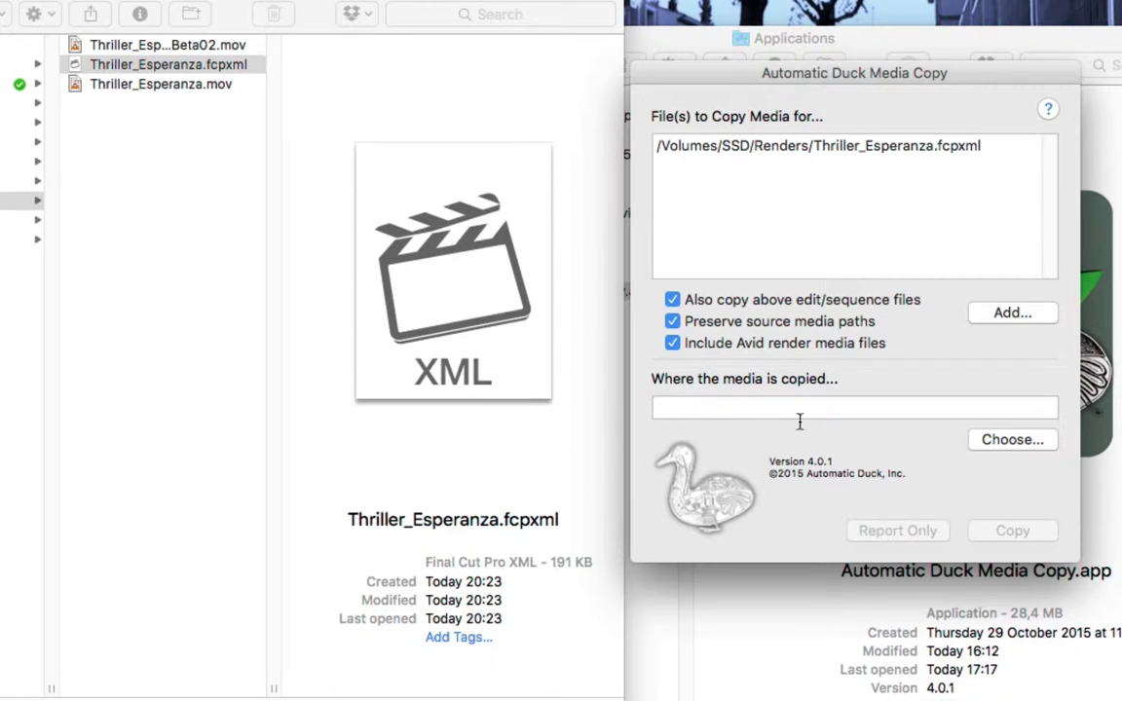
Set the media copy destination to the Thriller_Esperanza folder found in Finder inside Drobo's Temp folder
{"action": "left_click", "coordinate": [19, 258]}
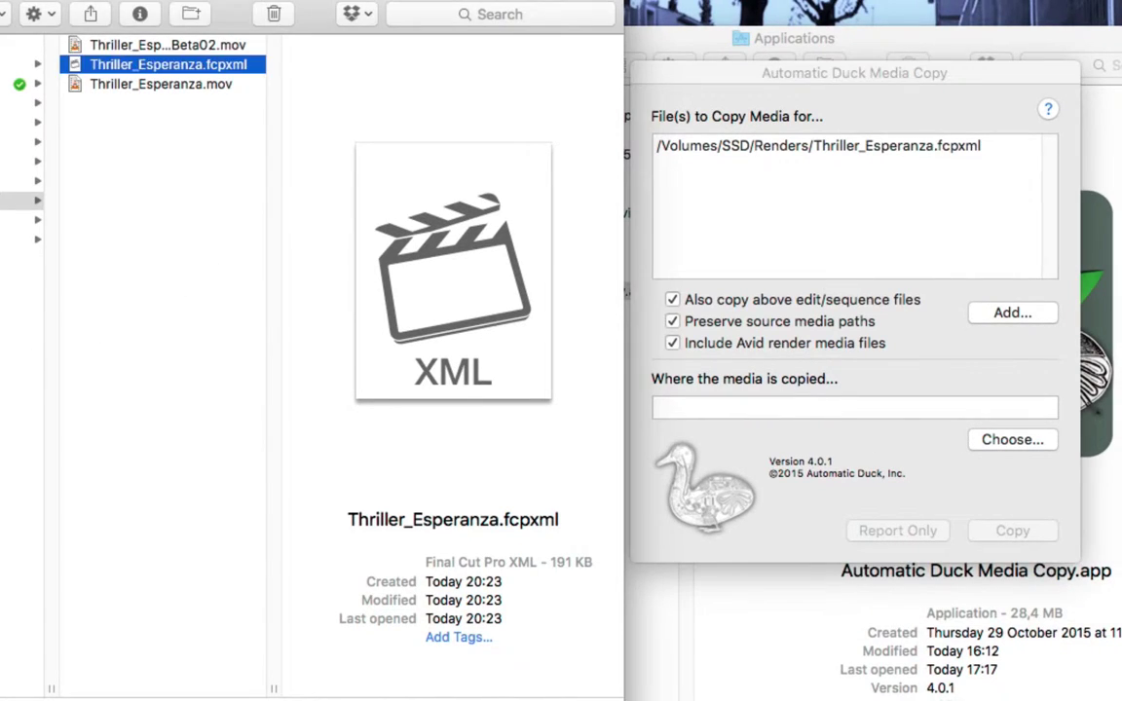
{"action": "left_click", "coordinate": [20, 238]}
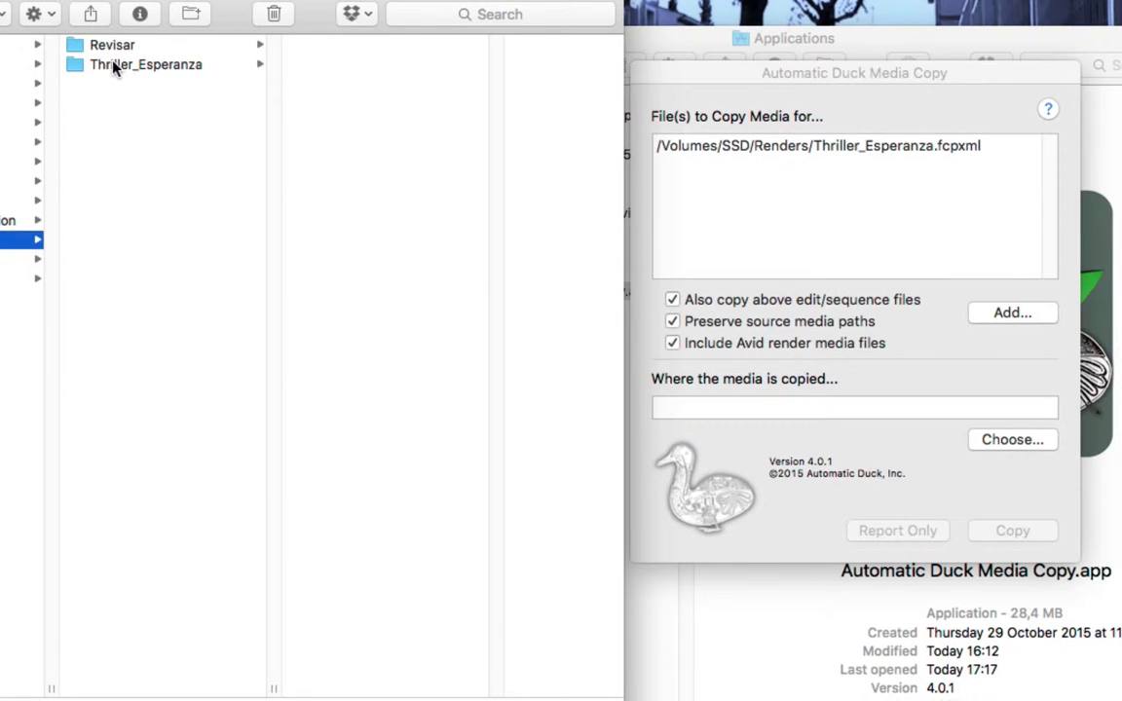
{"action": "left_click_drag", "start_coordinate": [113, 66], "coordinate": [760, 410]}
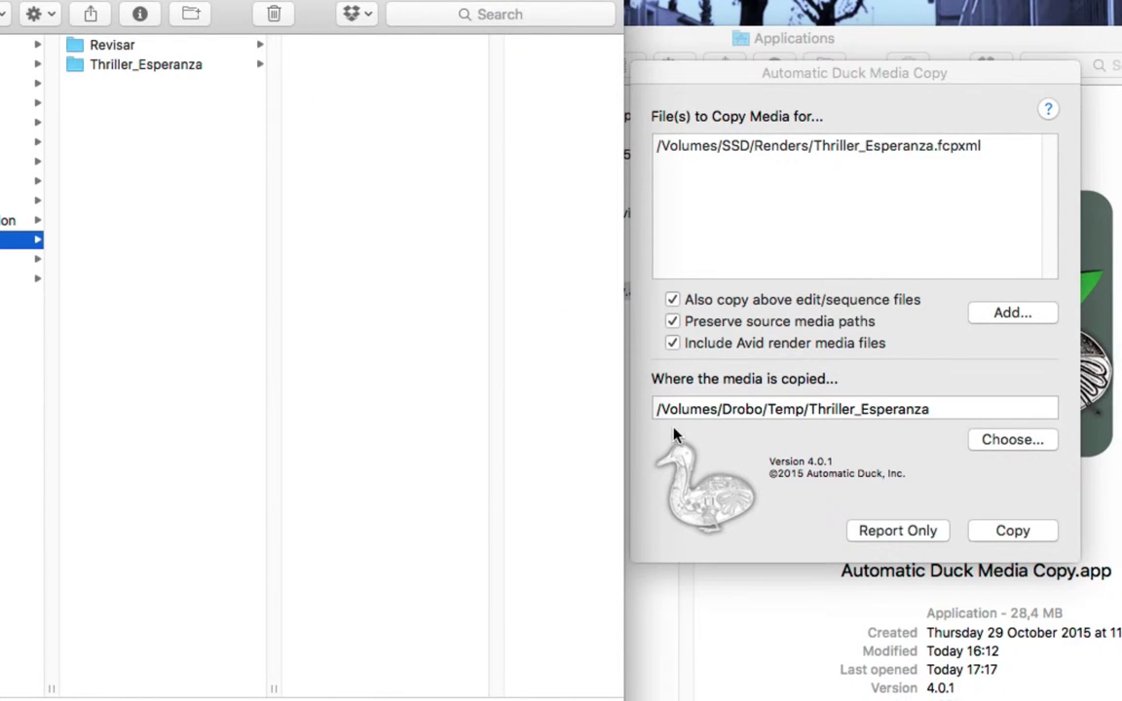
{"action": "left_click", "coordinate": [858, 411]}
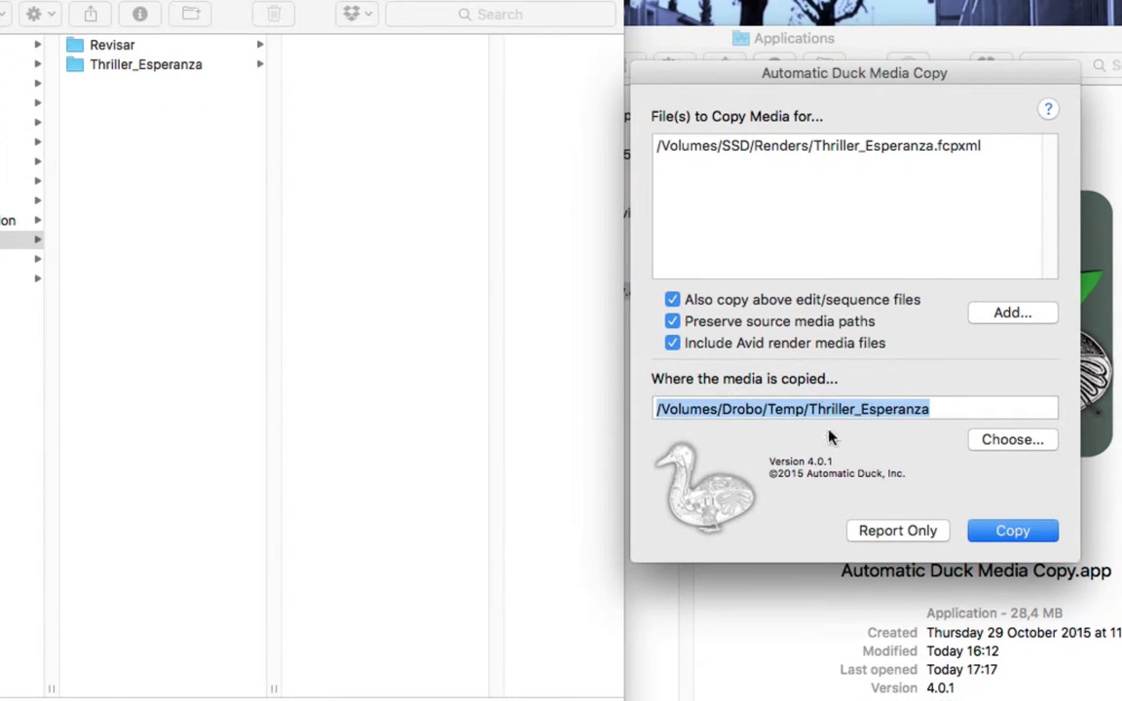
{"action": "left_click", "coordinate": [919, 408]}
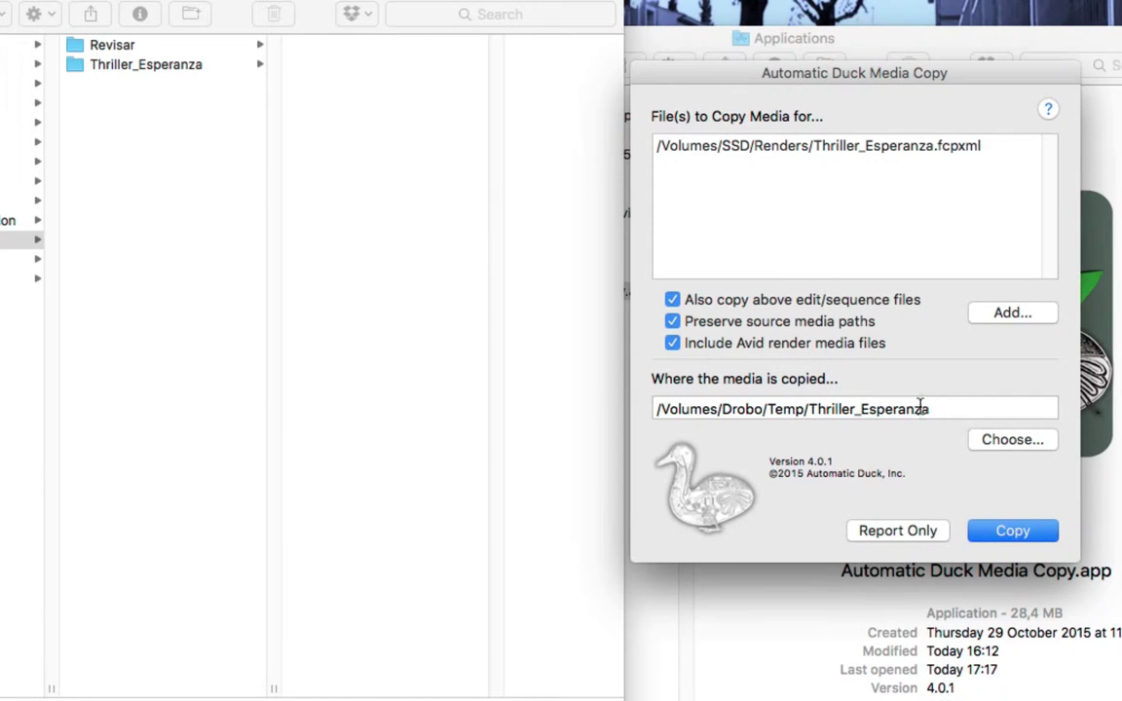
{"action": "right_click", "coordinate": [919, 408]}
{"action": "left_click", "coordinate": [818, 407]}
Browse to Drobo/Temp/Thriller_Esperanza as the copy destination and turn off "Also copy above edit/sequence files"
{"action": "left_click", "coordinate": [1004, 442]}
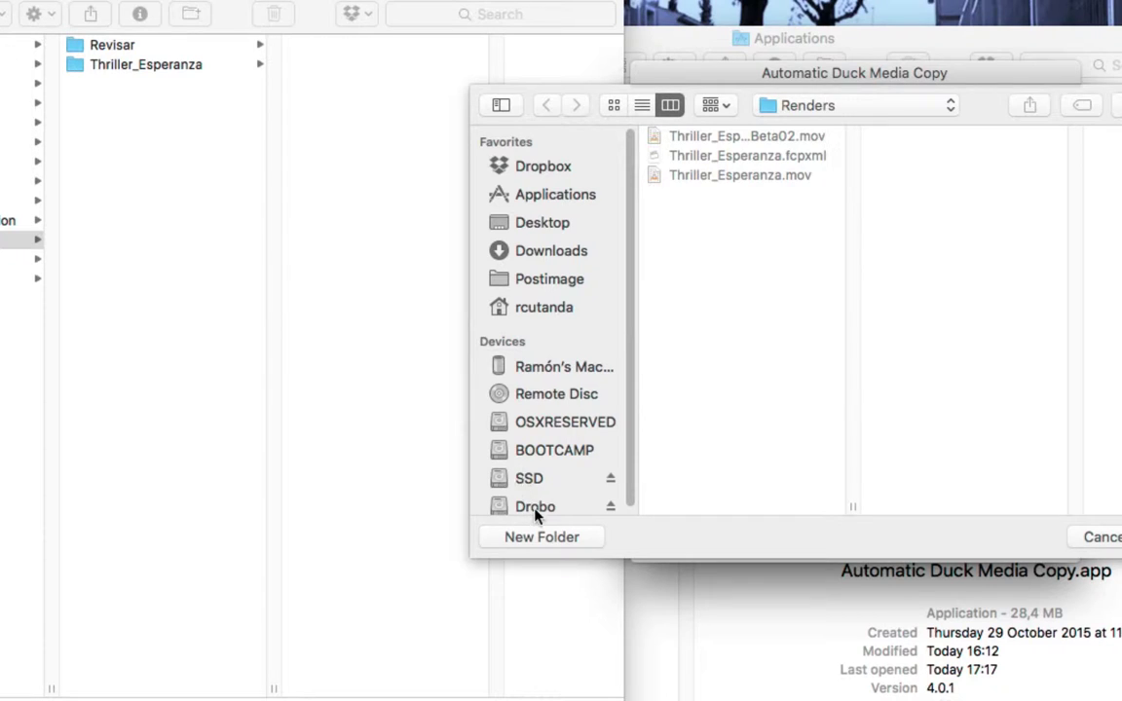
{"action": "left_click", "coordinate": [535, 508]}
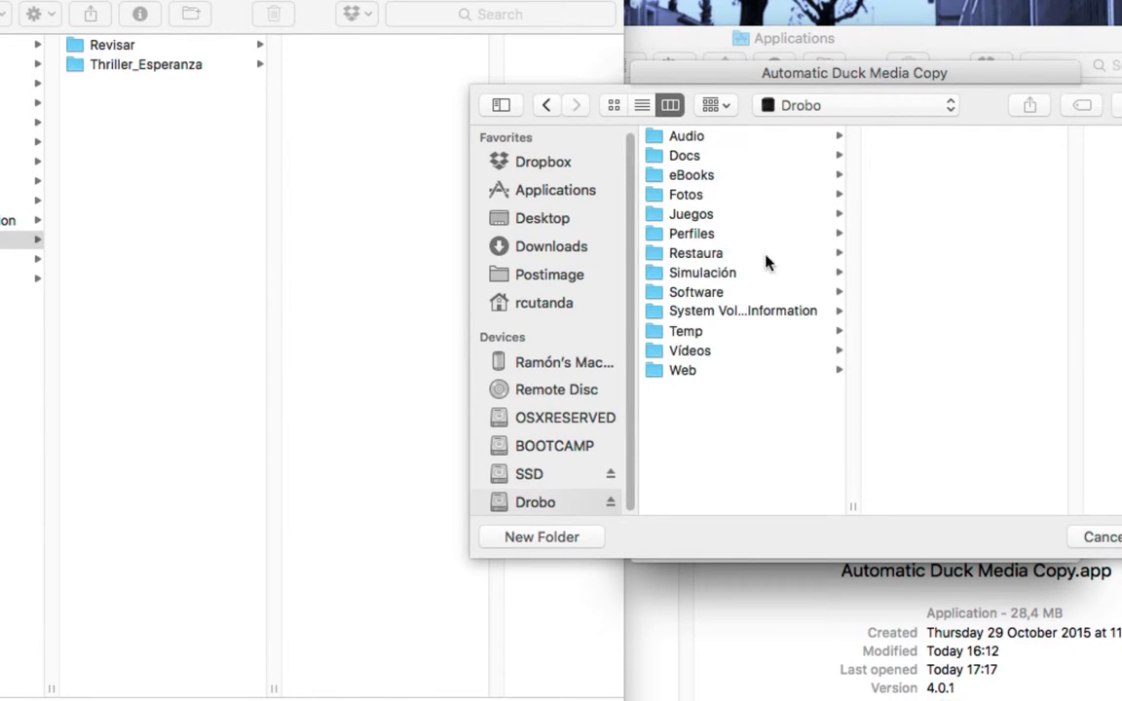
{"action": "left_click", "coordinate": [686, 331]}
{"action": "left_click", "coordinate": [896, 154]}
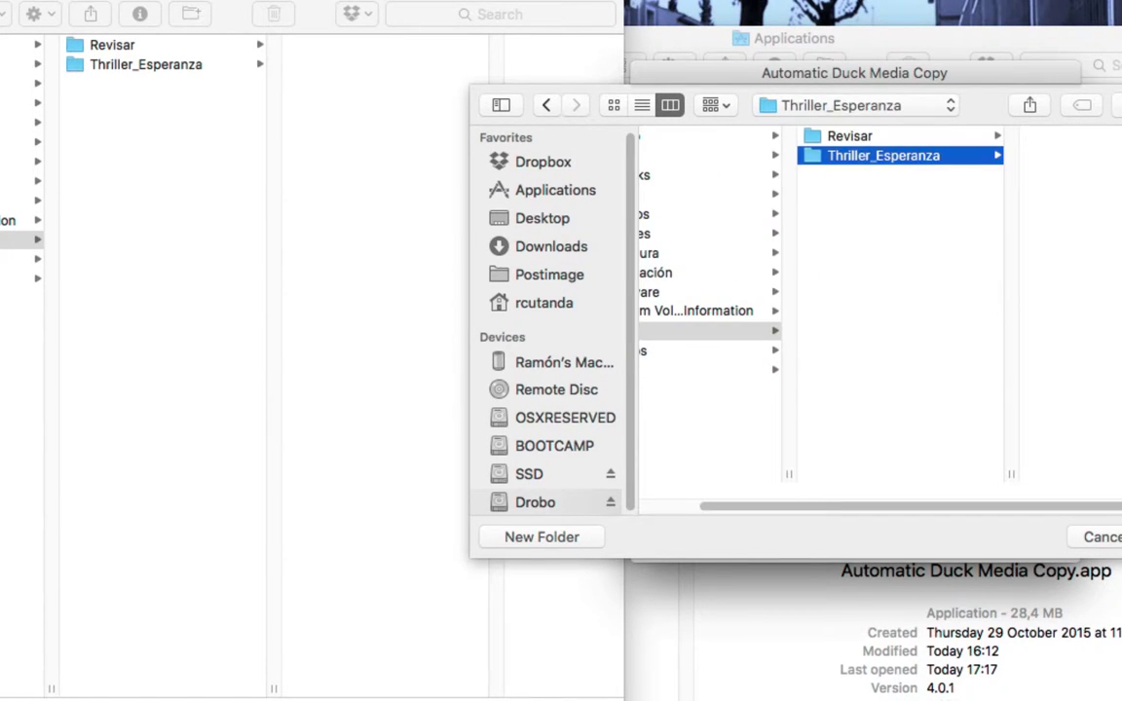
{"action": "key", "text": "Return"}
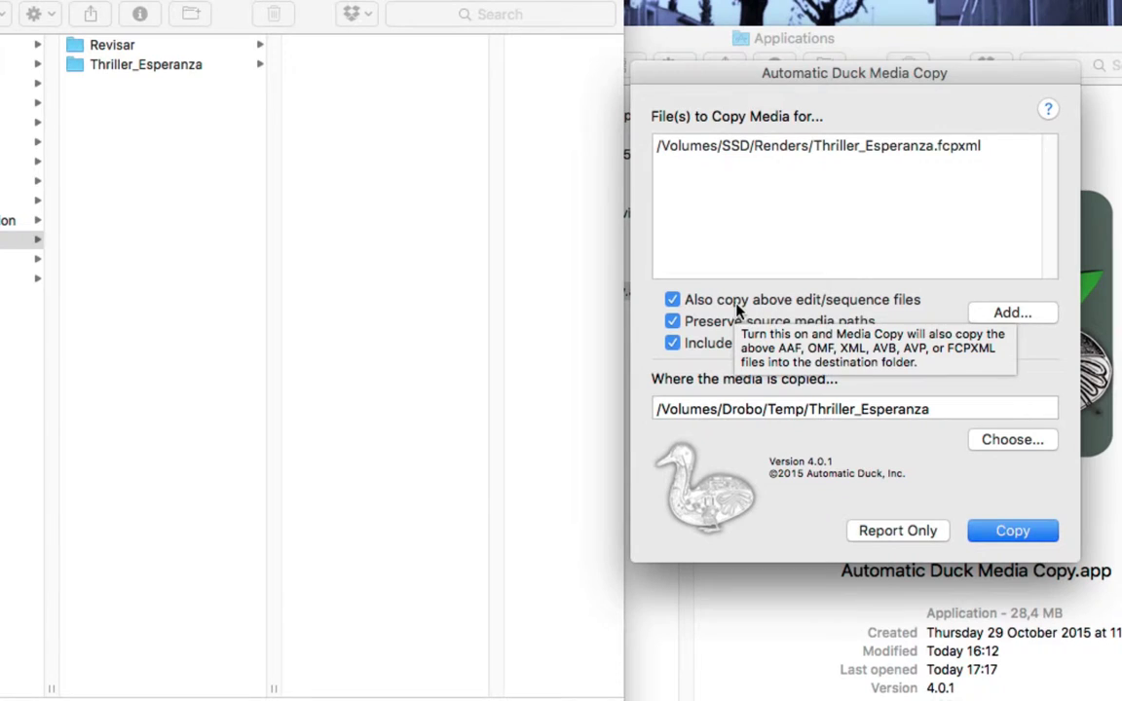
{"action": "left_click", "coordinate": [703, 304]}
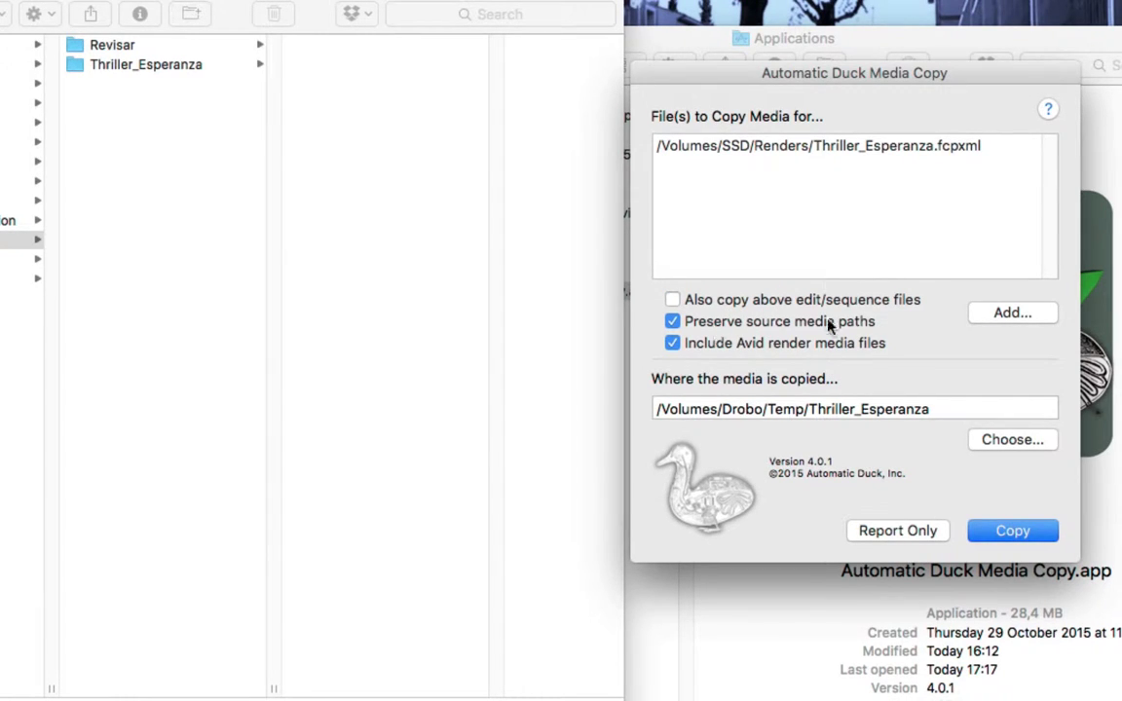
{"action": "mouse_move", "coordinate": [791, 331]}
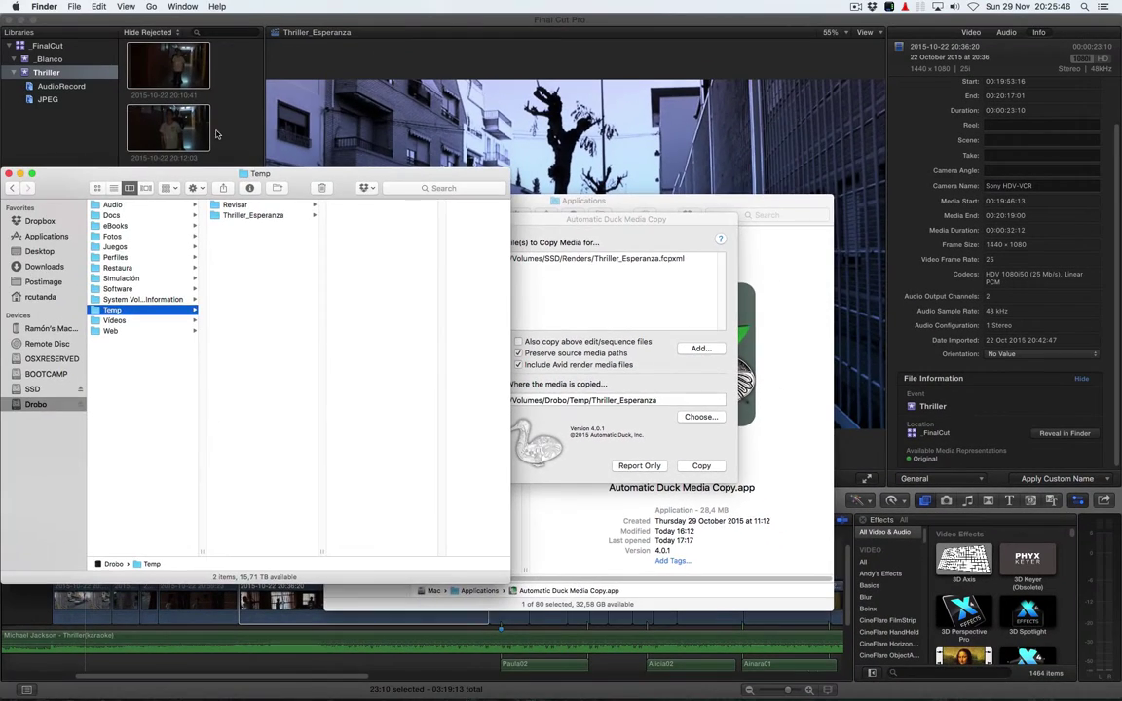
Switch to Final Cut Pro, reveal the Thriller event's IMG_4463 image in Finder and look through the Original Media folder
{"action": "left_click", "coordinate": [216, 134]}
{"action": "scroll", "coordinate": [242, 261], "scroll_direction": "down", "scroll_amount": 5}
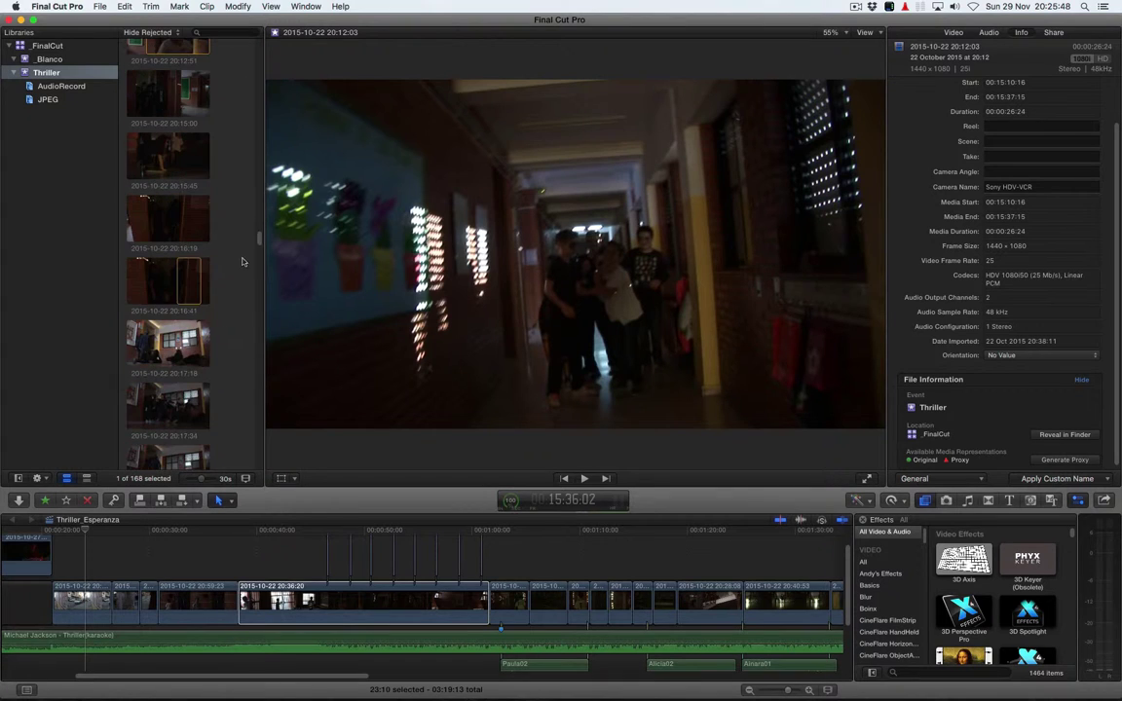
{"action": "left_click", "coordinate": [188, 280]}
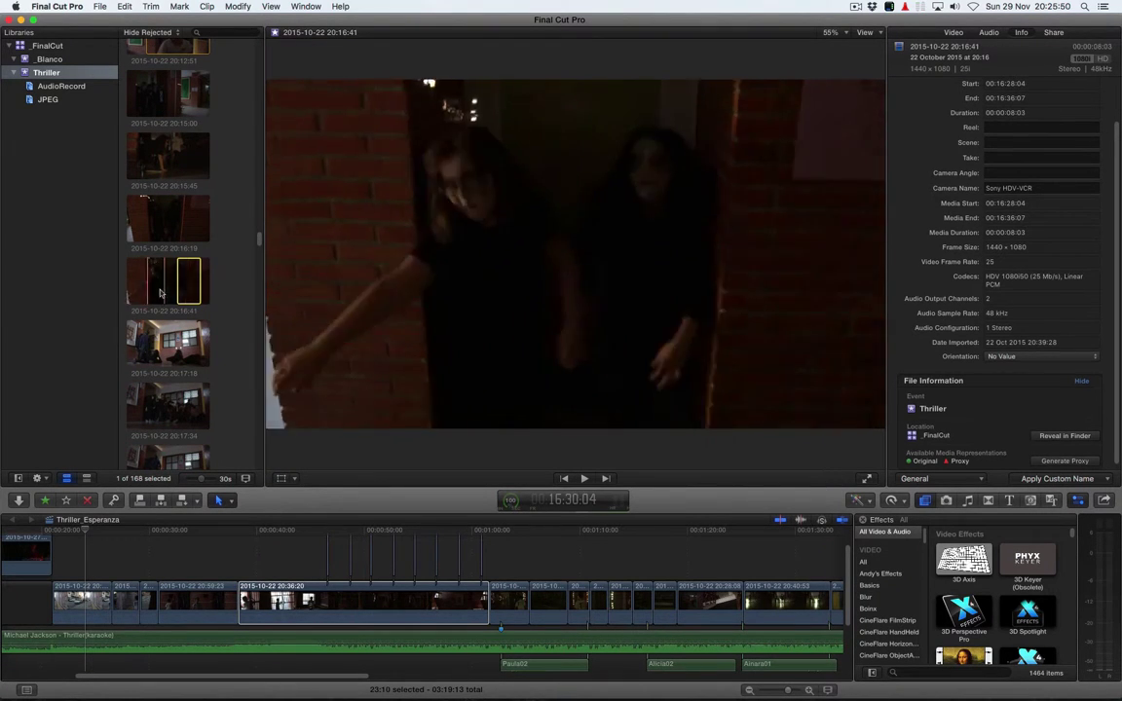
{"action": "left_click_drag", "start_coordinate": [259, 239], "coordinate": [264, 460]}
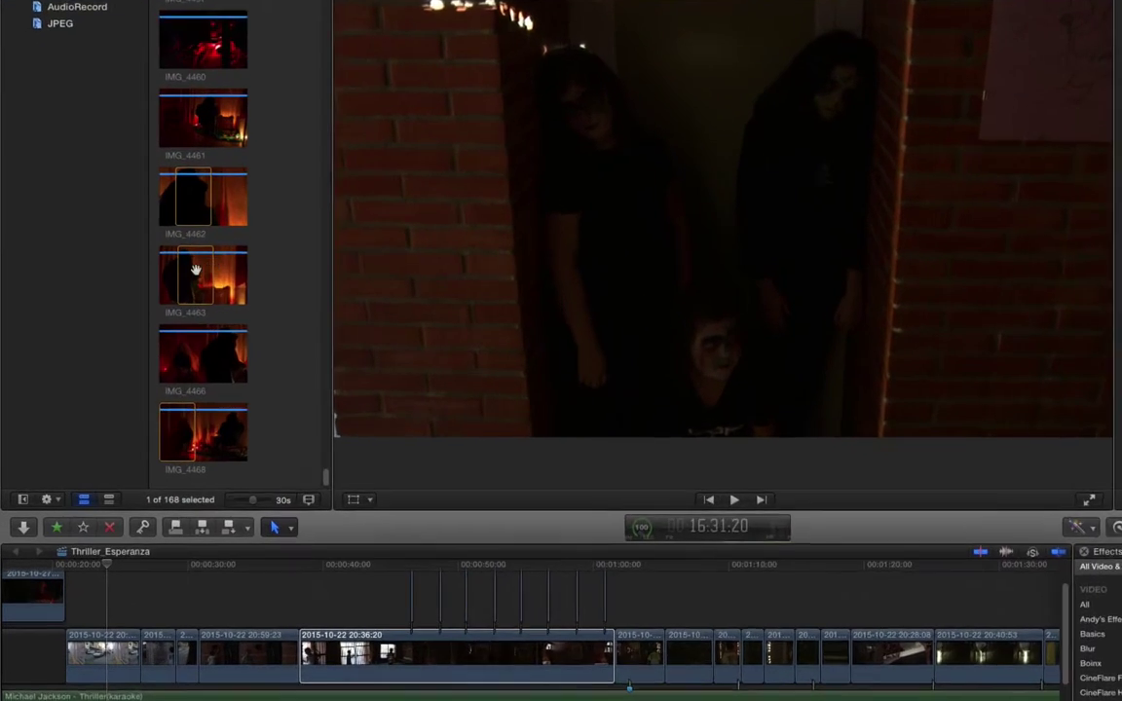
{"action": "right_click", "coordinate": [156, 300]}
{"action": "left_click", "coordinate": [346, 398]}
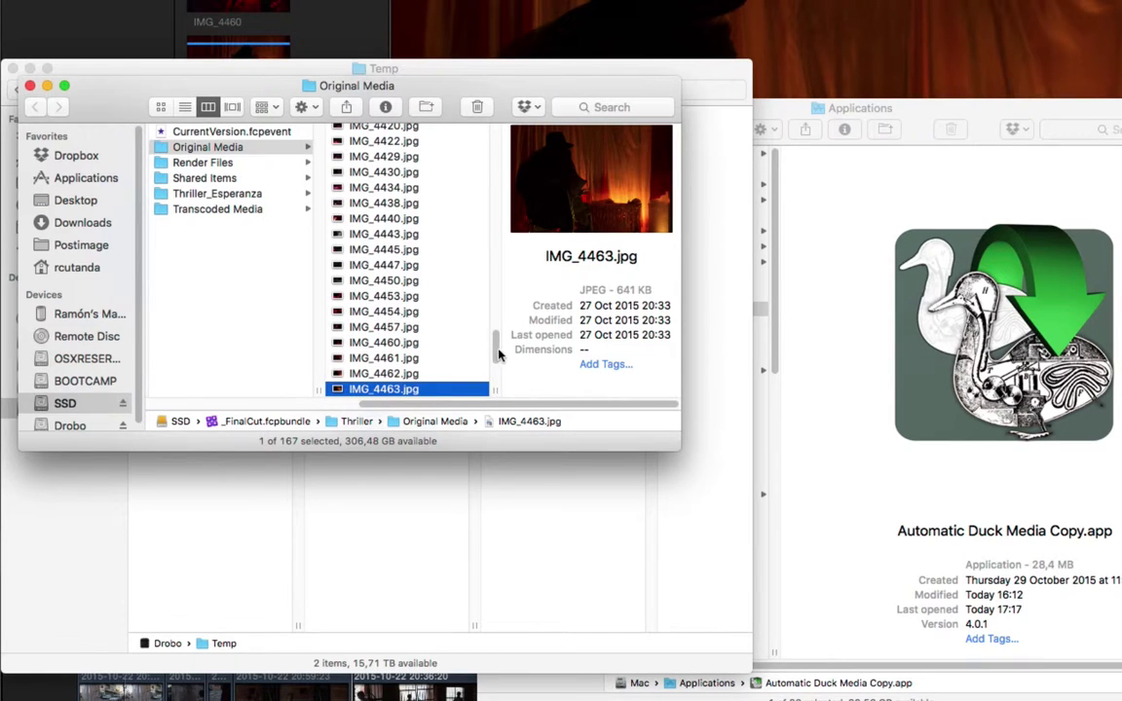
{"action": "scroll", "coordinate": [453, 322], "scroll_direction": "down", "scroll_amount": 5}
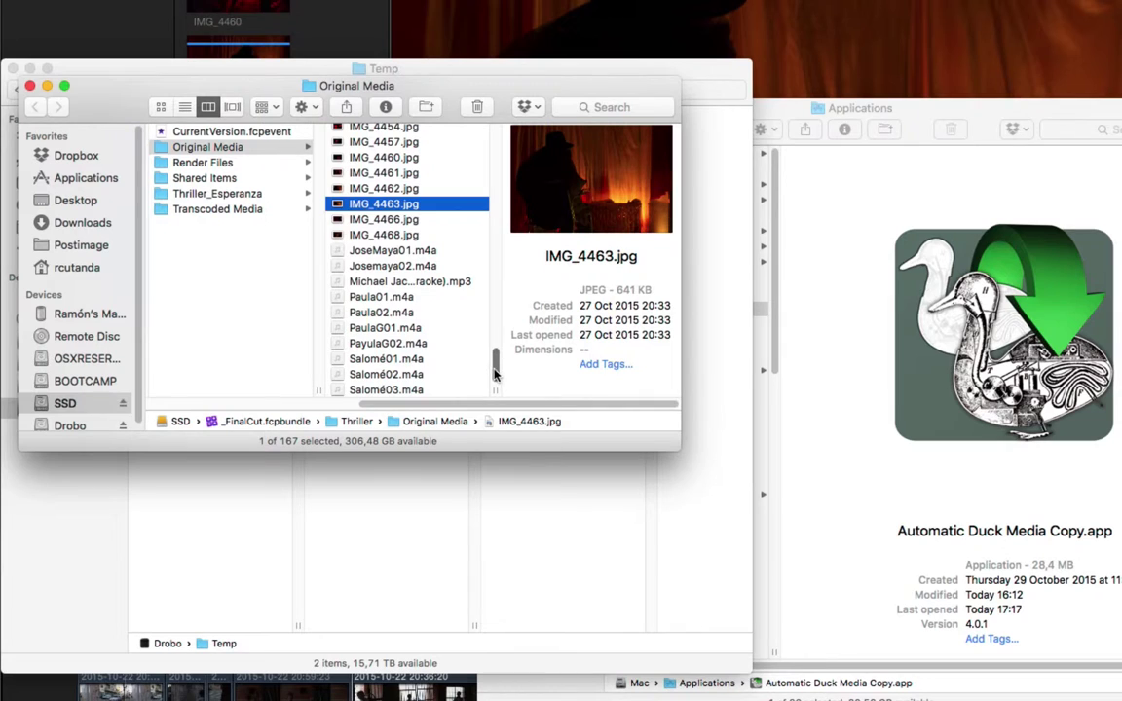
{"action": "scroll", "coordinate": [494, 370], "scroll_direction": "up", "scroll_amount": 5}
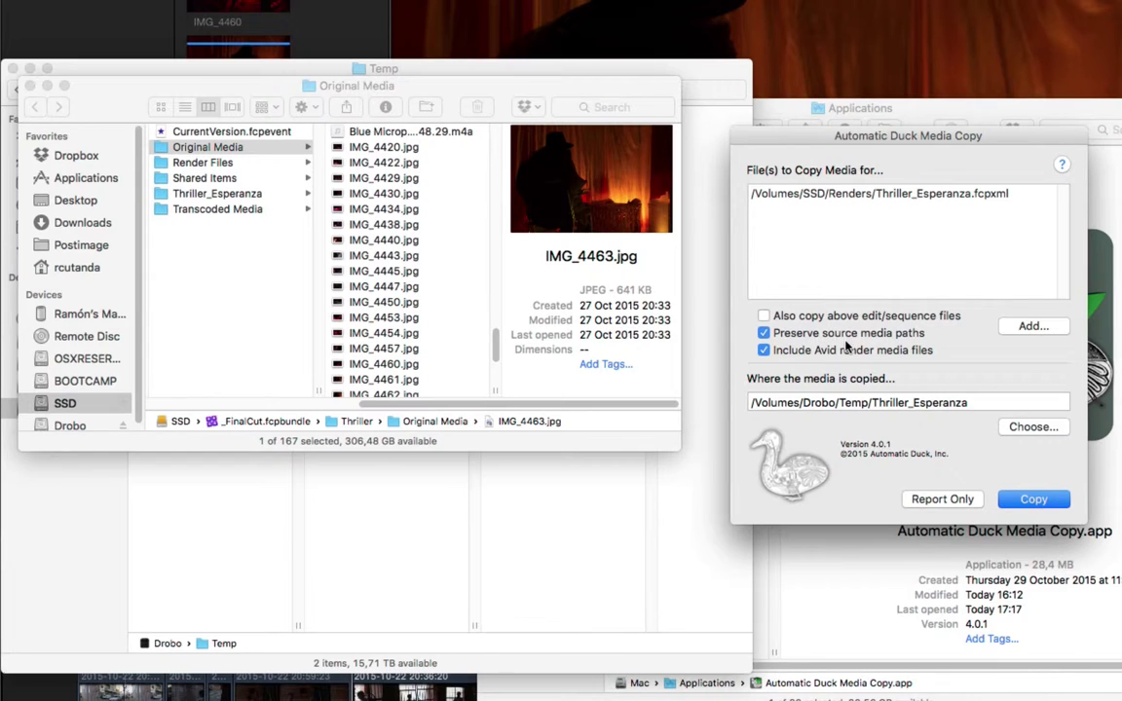
Check the host application support listed on the Media Copy compatibility page, highlighting Avid Media Composer and Symphony
{"action": "mouse_move", "coordinate": [823, 359]}
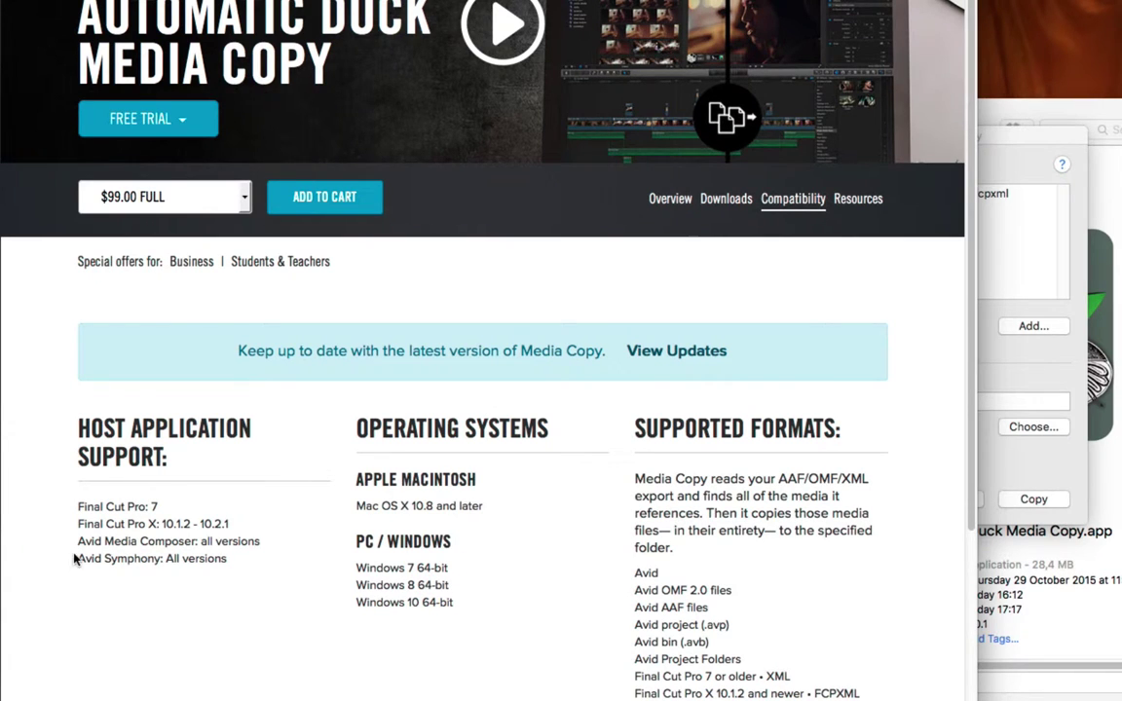
{"action": "left_click_drag", "start_coordinate": [78, 548], "coordinate": [200, 542]}
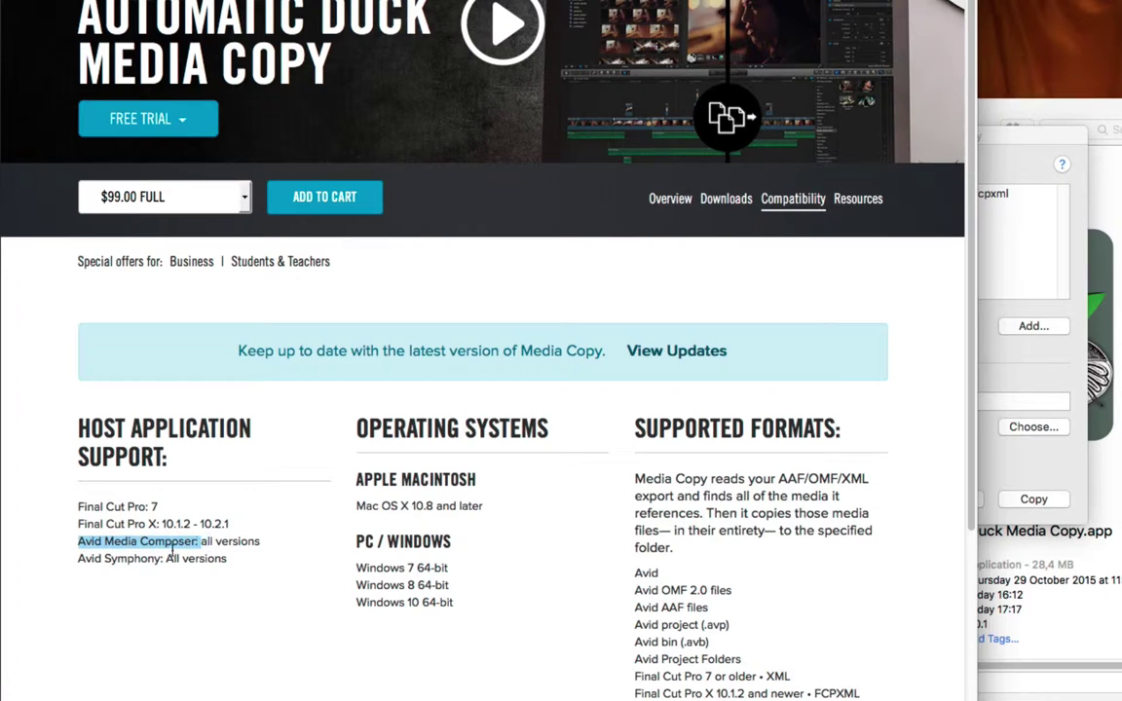
{"action": "left_click_drag", "start_coordinate": [80, 557], "coordinate": [164, 559]}
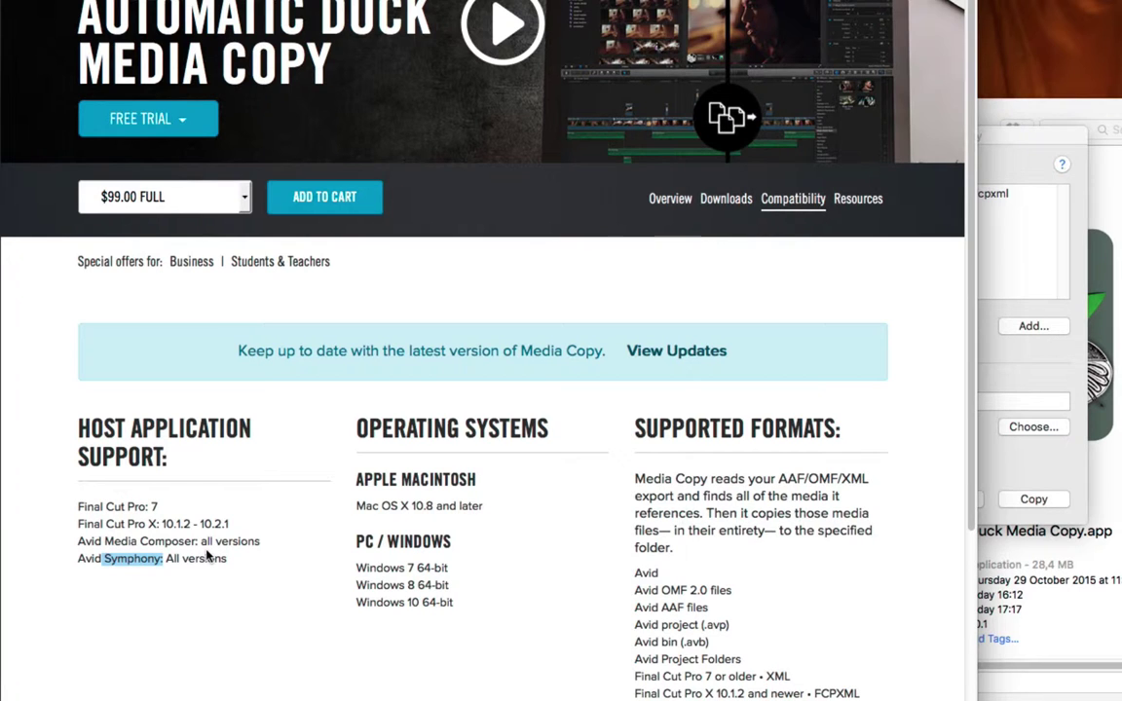
Return to Automatic Duck Media Copy and start copying the media referenced by Thriller_Esperanza.fcpxml
{"action": "left_click", "coordinate": [989, 314]}
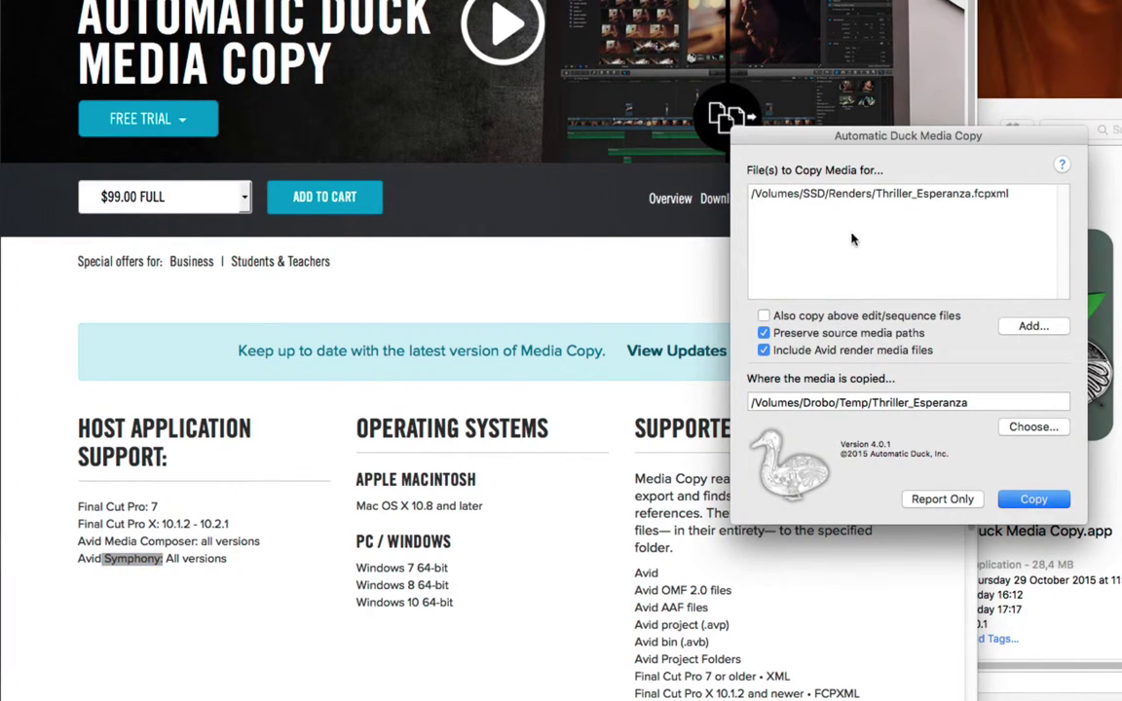
{"action": "mouse_move", "coordinate": [847, 274]}
{"action": "mouse_move", "coordinate": [832, 357]}
{"action": "left_click", "coordinate": [1034, 500]}
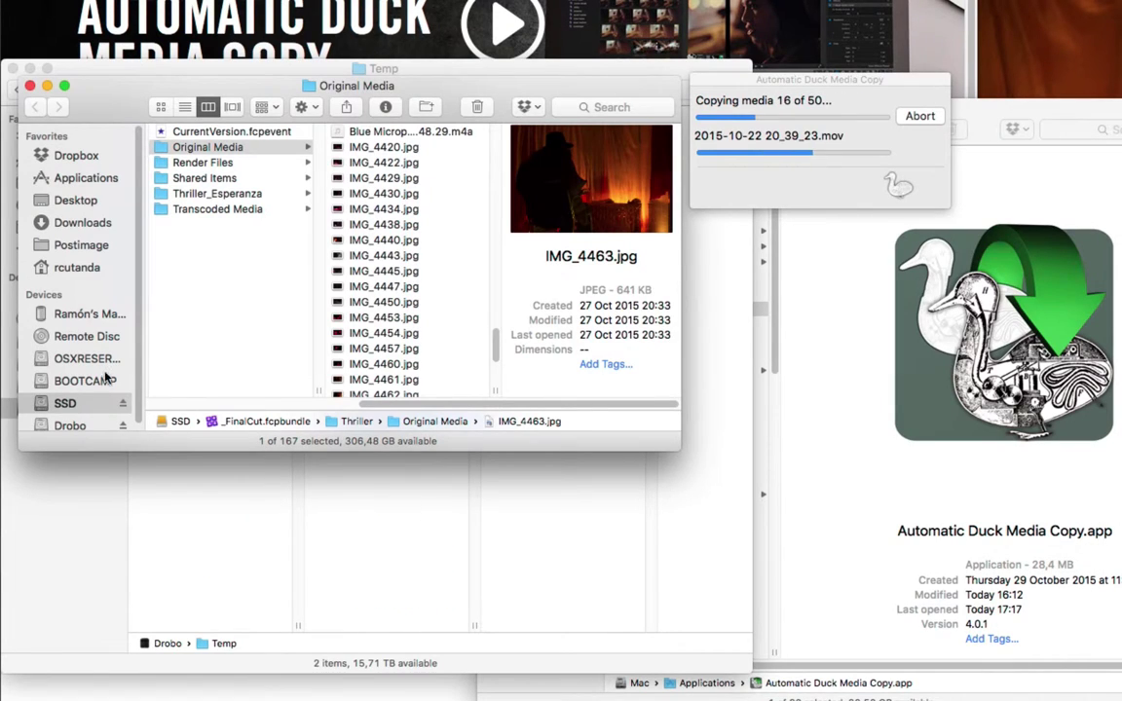
Open the Thriller_Esperanza destination folder in Drobo's Temp folder in Finder
{"action": "left_click", "coordinate": [70, 425]}
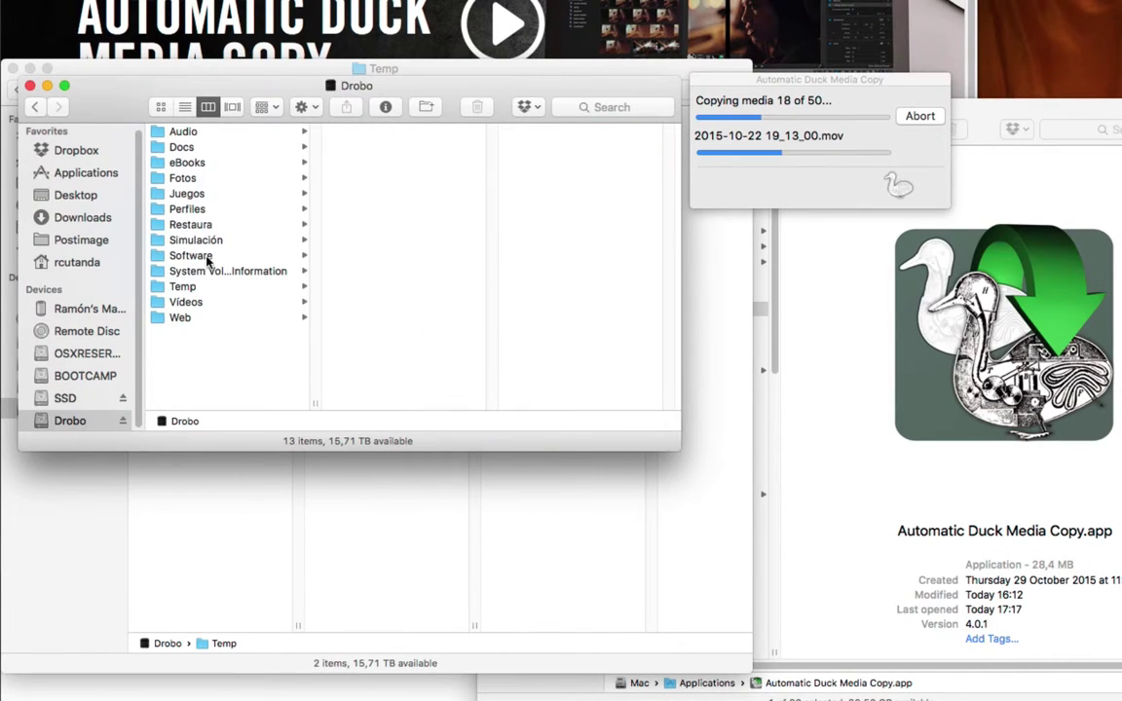
{"action": "left_click", "coordinate": [185, 287]}
{"action": "left_click", "coordinate": [420, 148]}
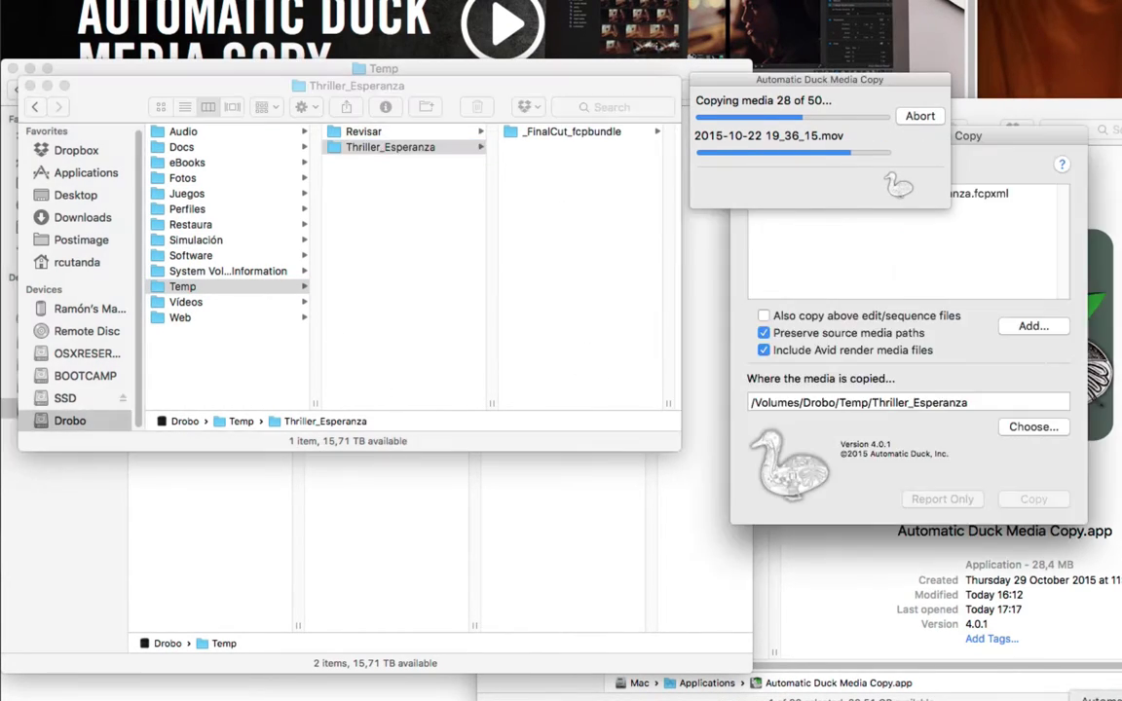
Read the description of "Preserve source media paths" and browse the copied _FinalCut_fcpbundle/Thriller/Original Media folder
{"action": "key", "text": "super+Tab"}
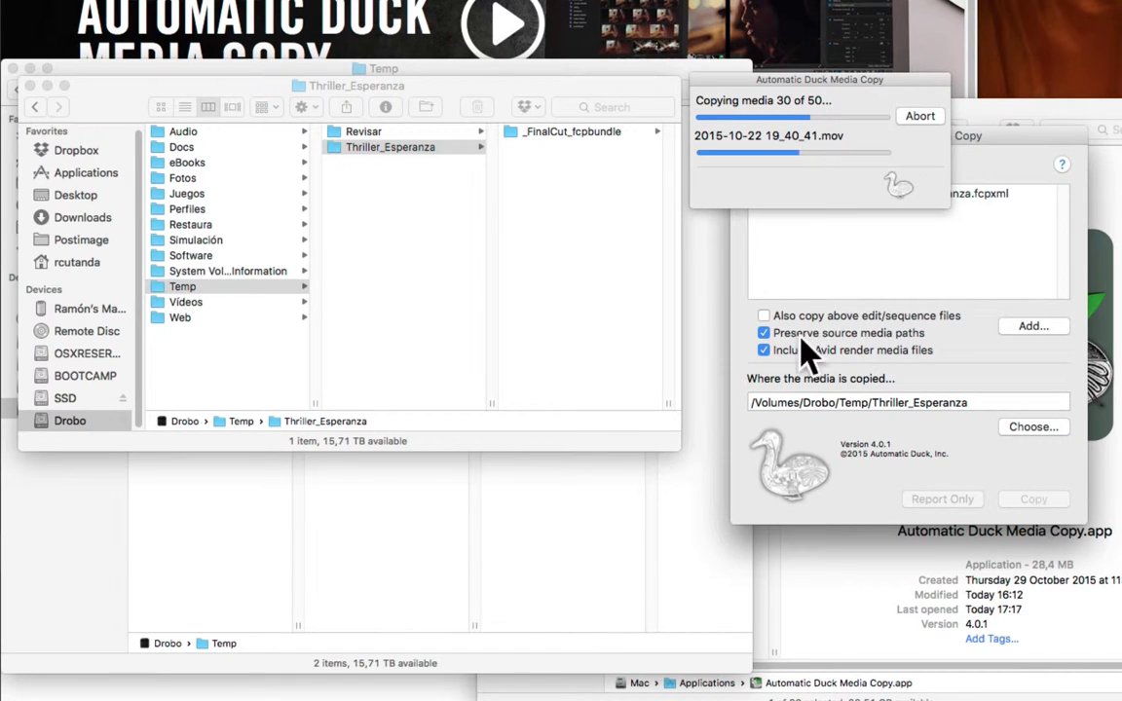
{"action": "mouse_move", "coordinate": [858, 338]}
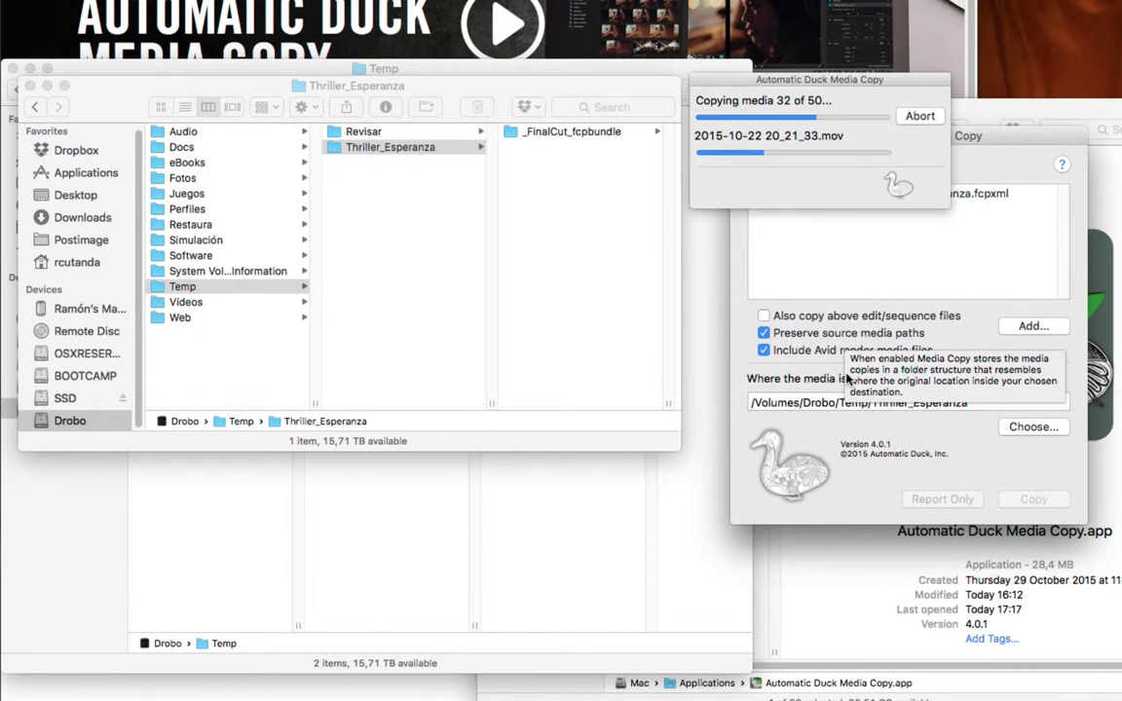
{"action": "left_click", "coordinate": [575, 151]}
{"action": "left_click", "coordinate": [532, 137]}
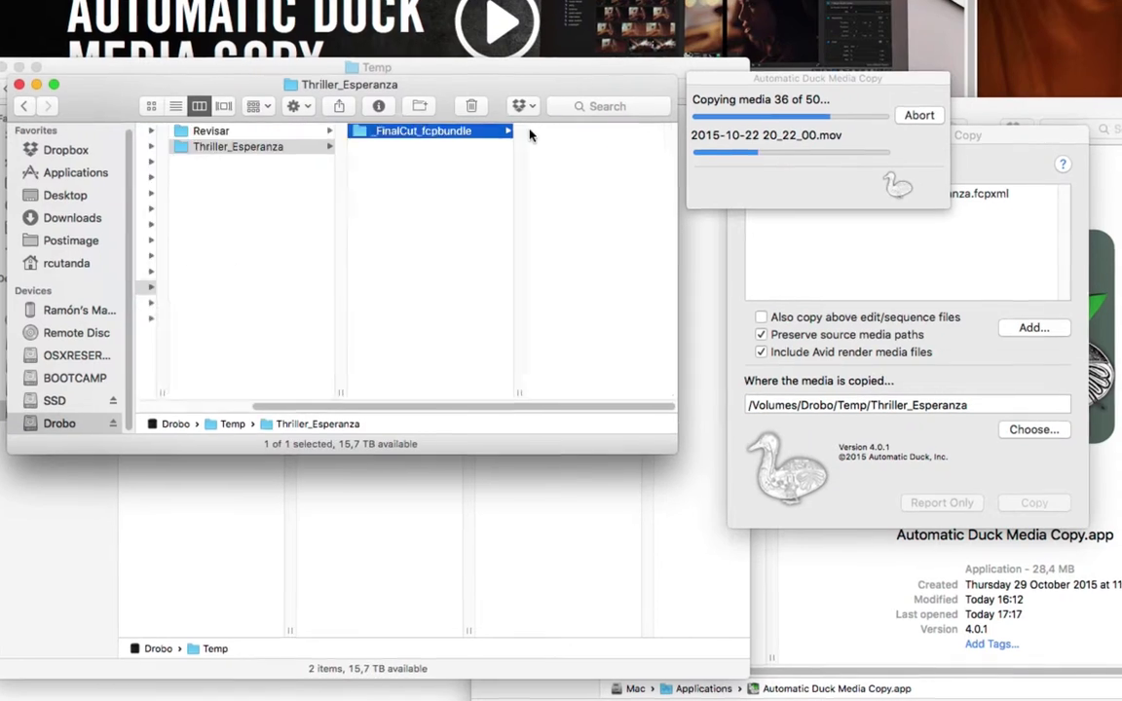
{"action": "left_click", "coordinate": [534, 135]}
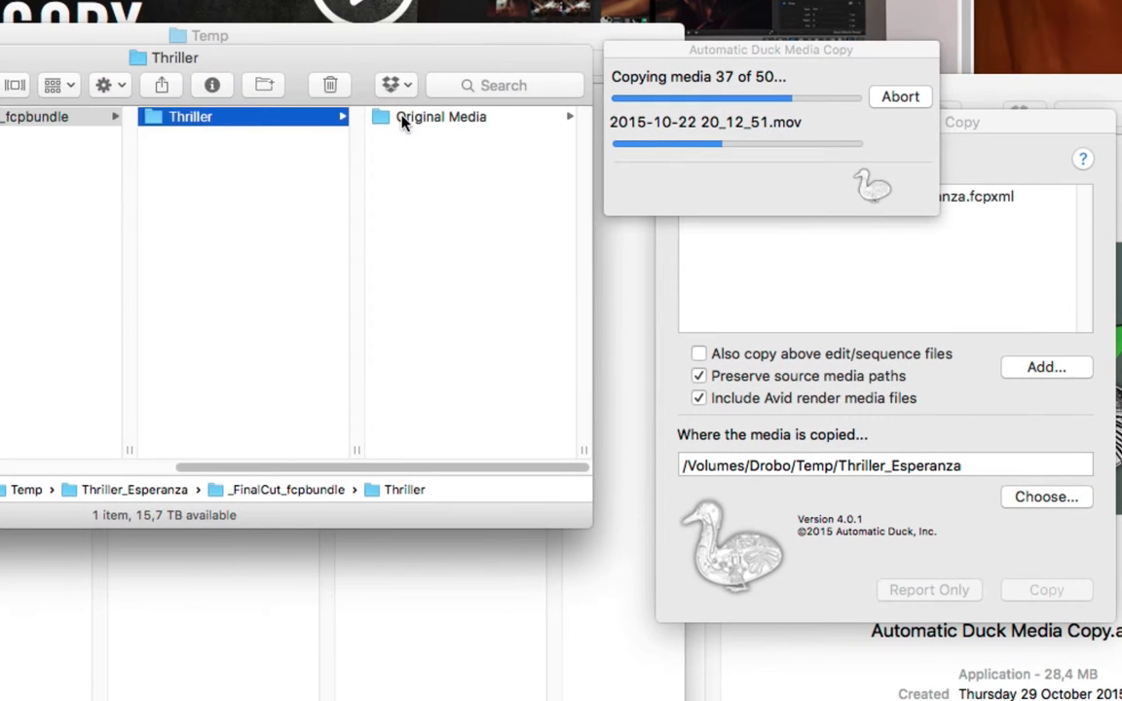
{"action": "left_click", "coordinate": [403, 118]}
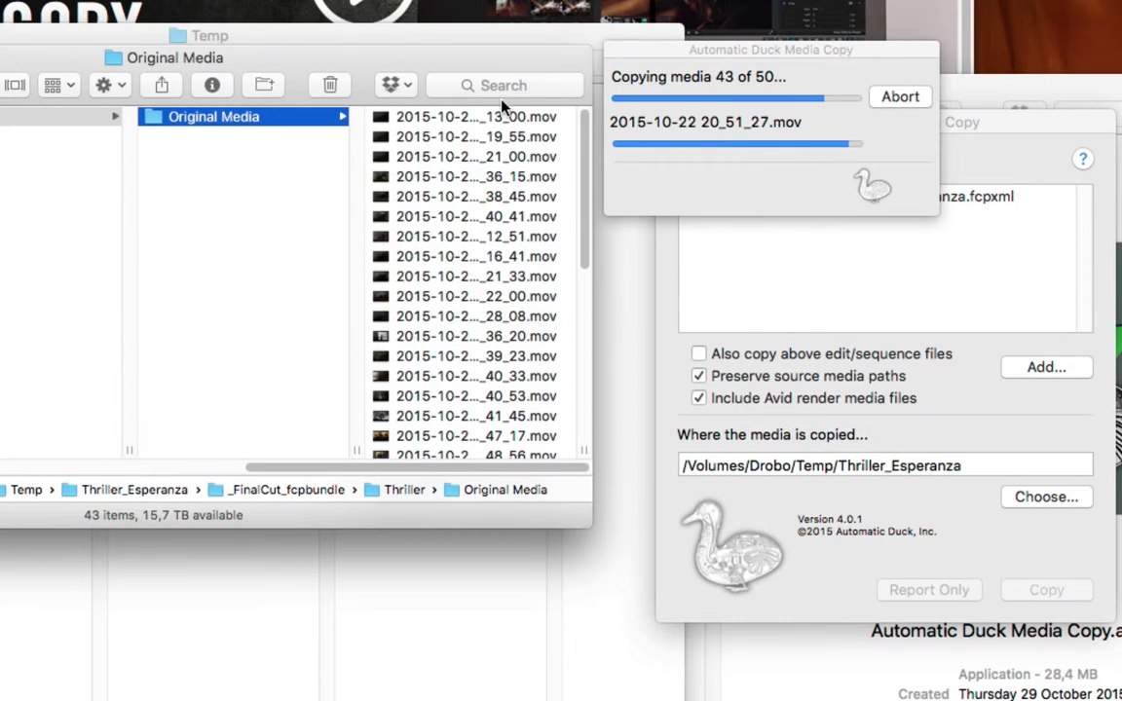
Locate the HTML log in the Thriller_Esperanza folder and open the completed copy's log
{"action": "scroll", "coordinate": [413, 470], "scroll_direction": "left", "scroll_amount": 10}
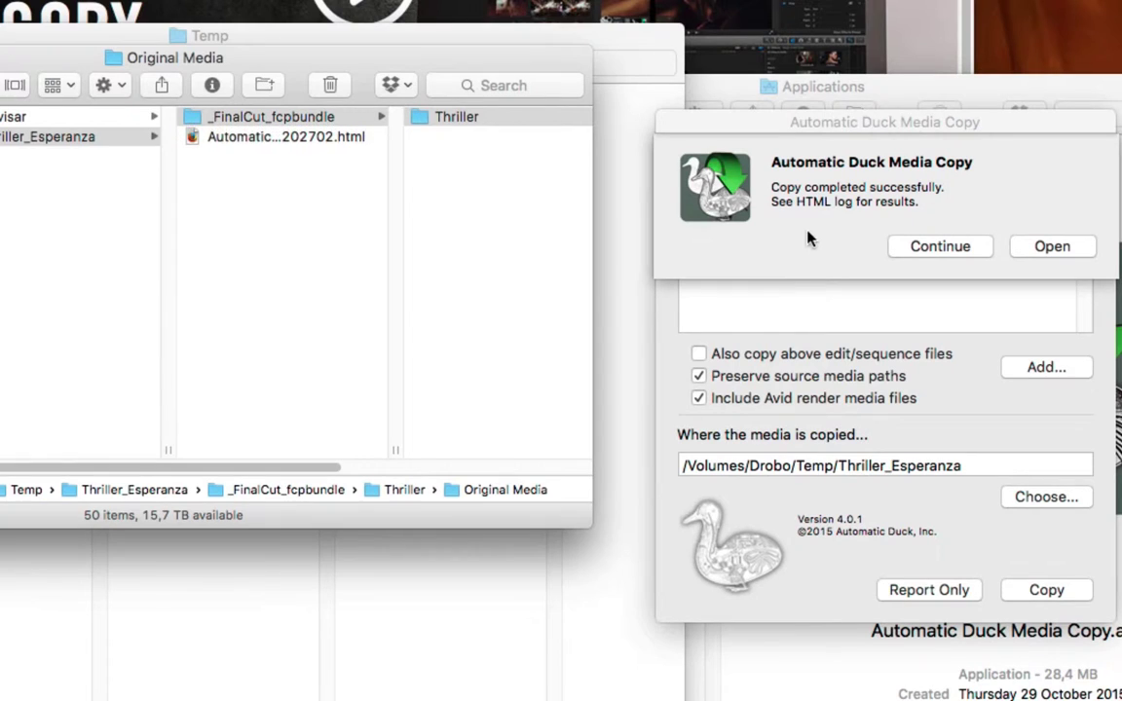
{"action": "left_click", "coordinate": [251, 138]}
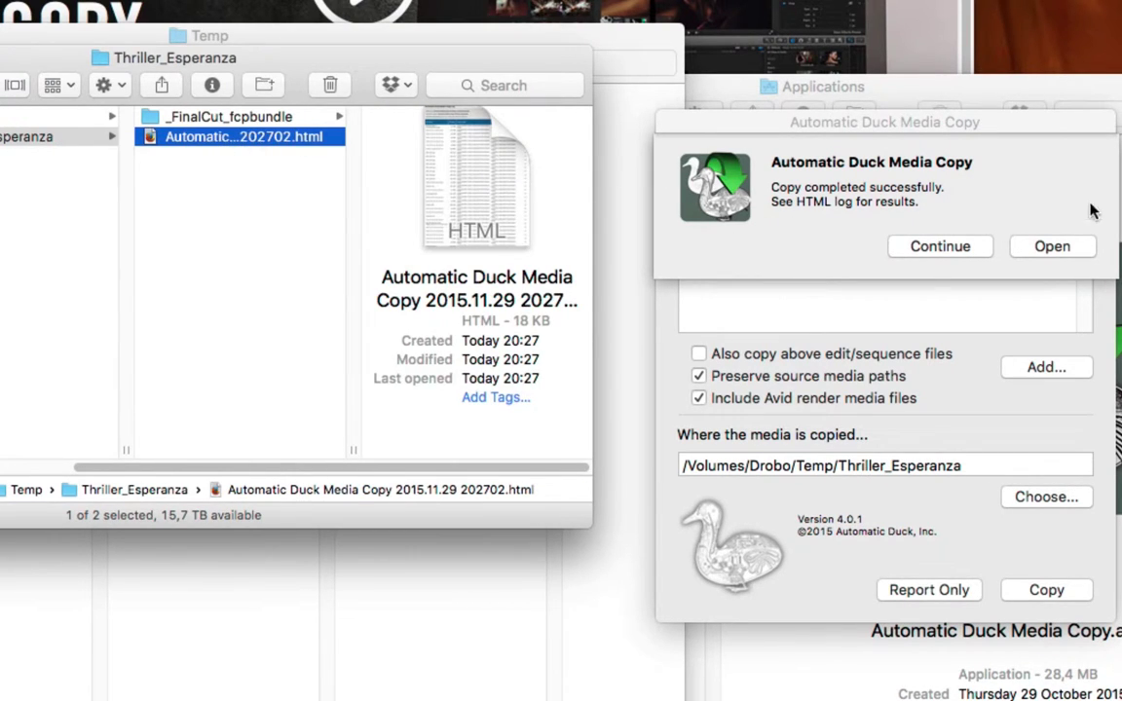
{"action": "left_click", "coordinate": [1053, 248]}
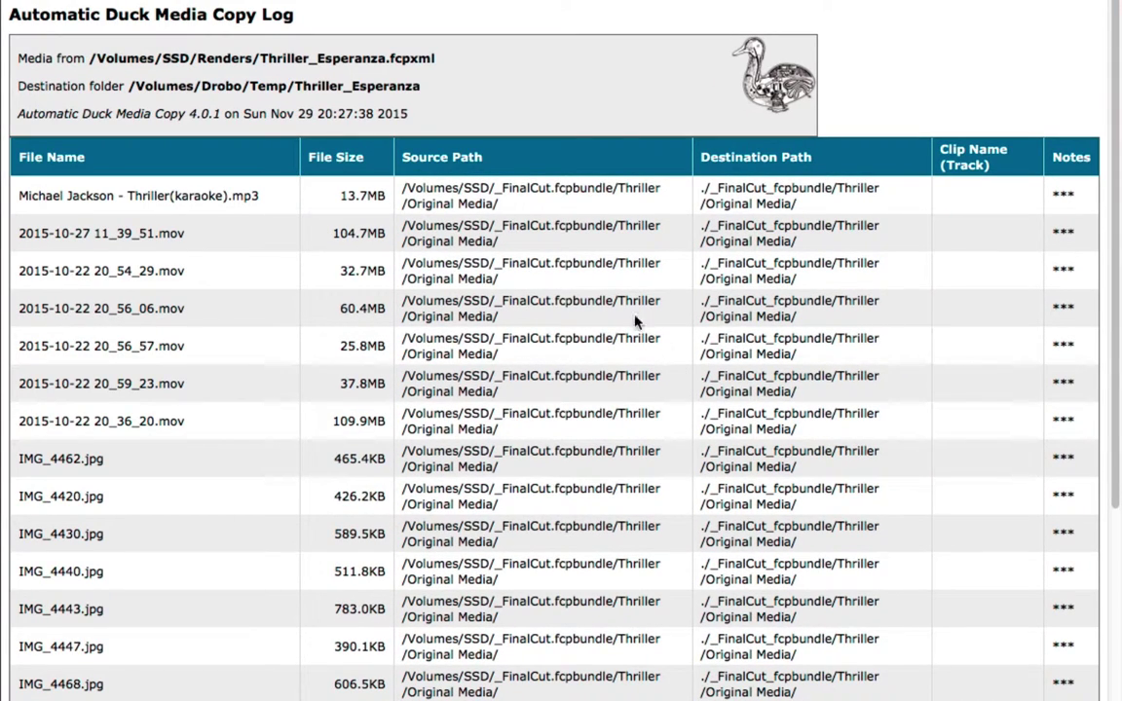
Examine the source paths, destination paths and file names listed in the Media Copy log
{"action": "left_click_drag", "start_coordinate": [402, 188], "coordinate": [557, 210]}
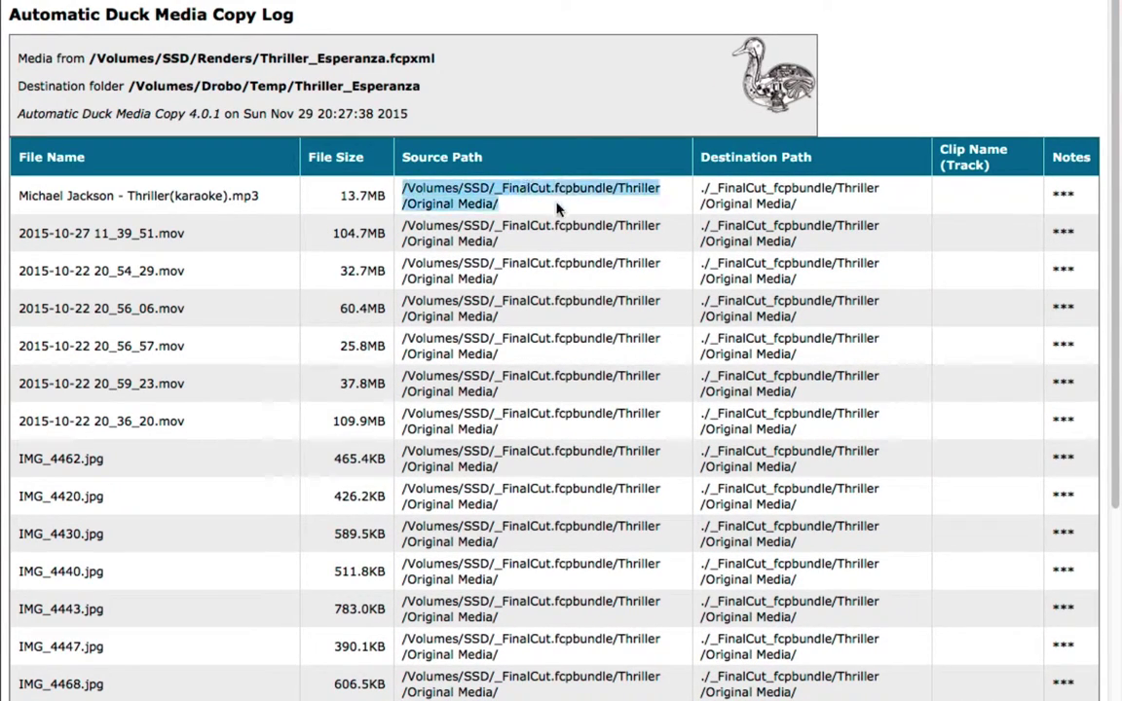
{"action": "left_click_drag", "start_coordinate": [701, 188], "coordinate": [855, 216]}
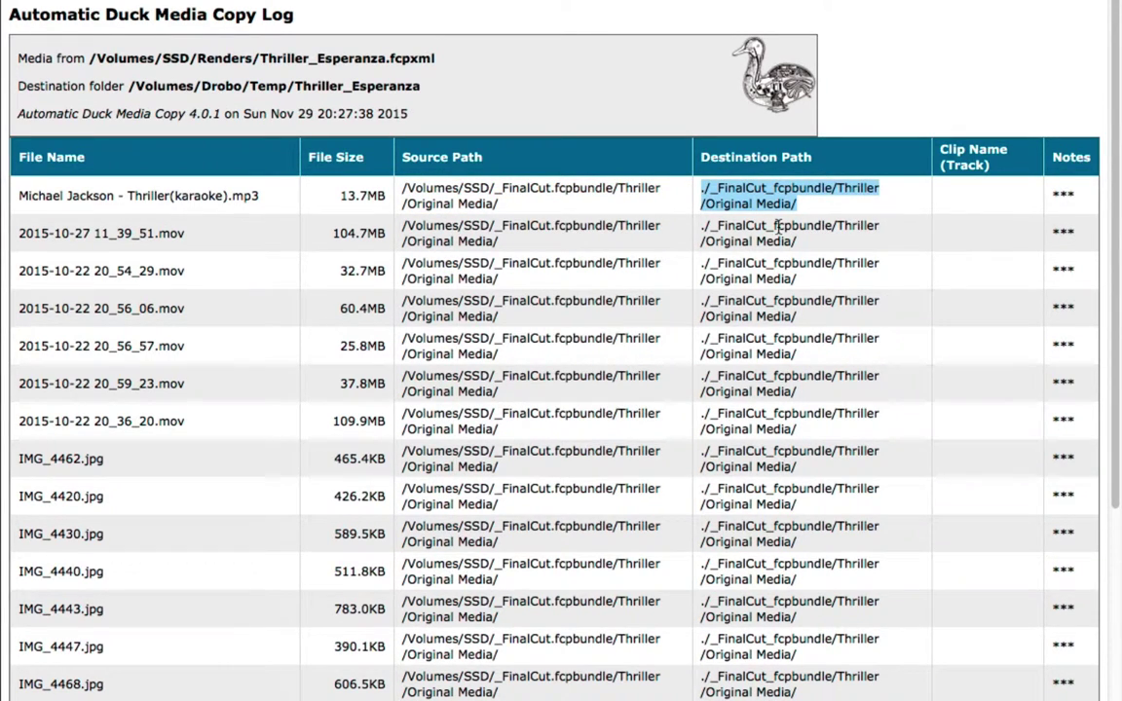
{"action": "left_click_drag", "start_coordinate": [19, 190], "coordinate": [187, 360]}
{"action": "scroll", "coordinate": [187, 360], "scroll_direction": "down", "scroll_amount": 1}
{"action": "scroll", "coordinate": [185, 360], "scroll_direction": "down", "scroll_amount": 15}
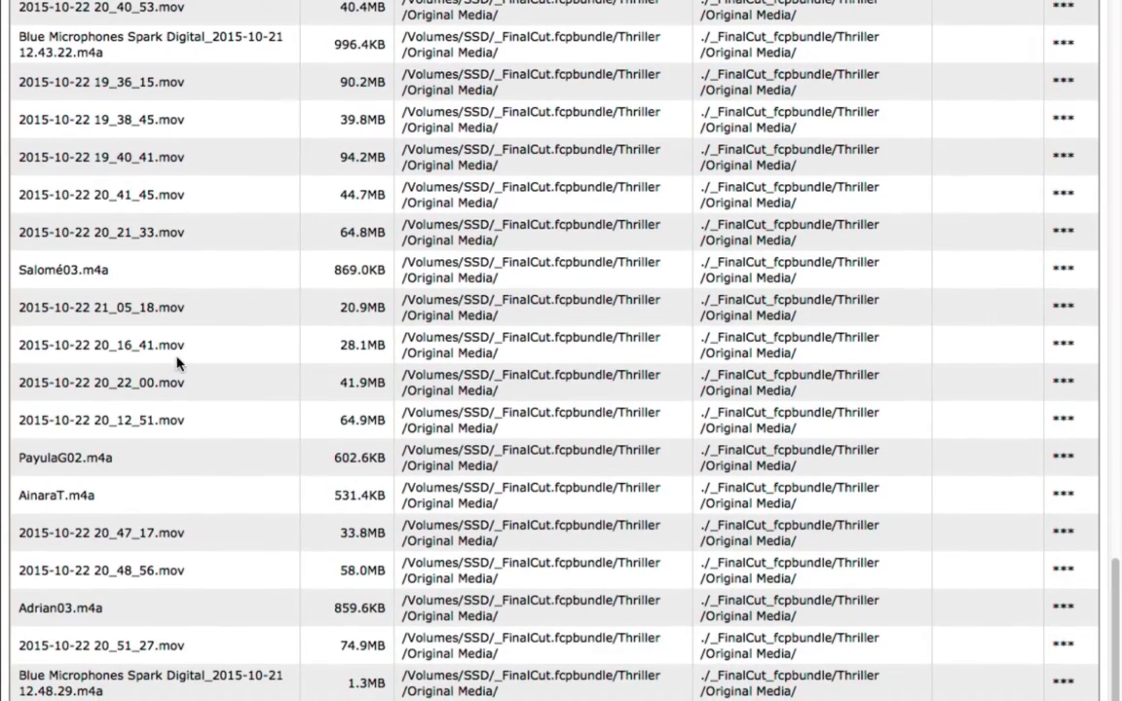
Review the rest of the Media Copy log and highlight the total size of the copied media
{"action": "scroll", "coordinate": [177, 363], "scroll_direction": "up", "scroll_amount": 5}
{"action": "scroll", "coordinate": [307, 554], "scroll_direction": "down", "scroll_amount": 12}
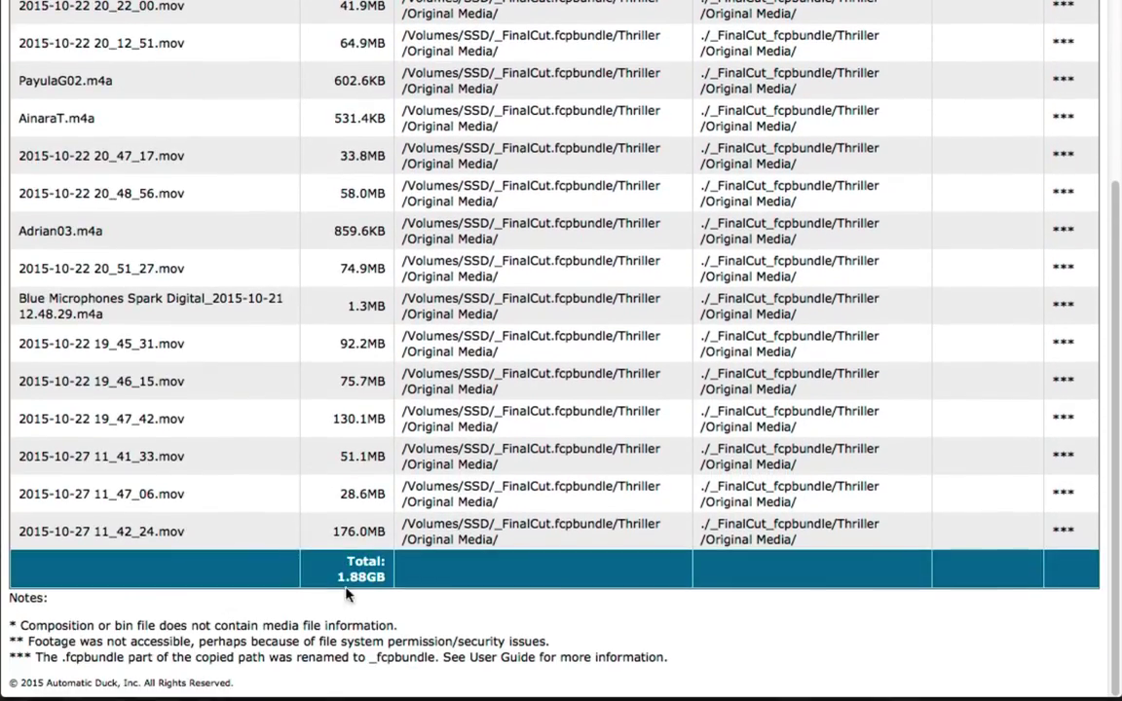
{"action": "left_click_drag", "start_coordinate": [330, 580], "coordinate": [390, 579]}
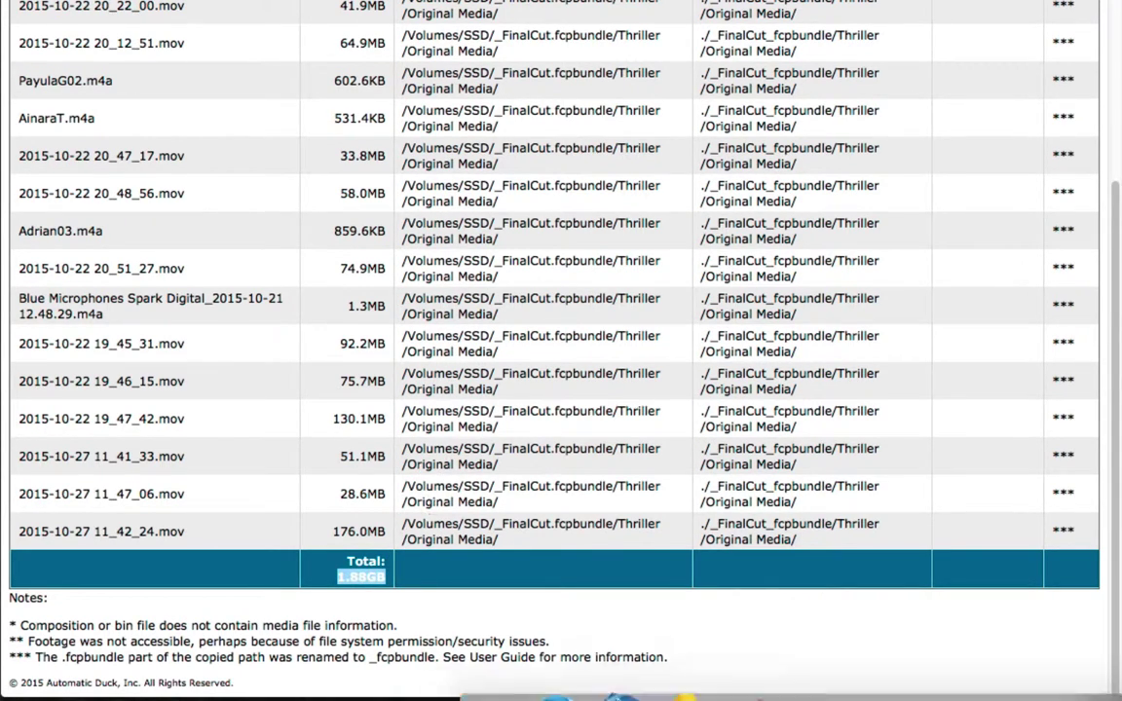
Return to Finder and browse the Thriller folder inside the copied _FinalCut_fcpbundle folder
{"action": "mouse_move", "coordinate": [620, 693]}
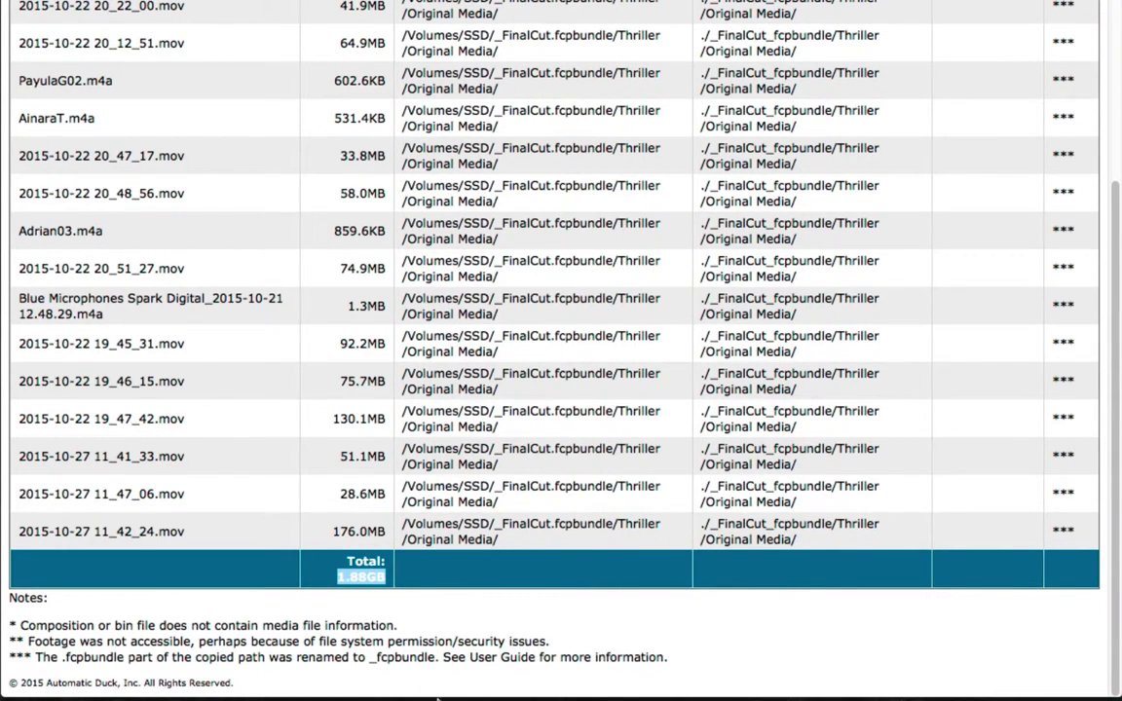
{"action": "left_click", "coordinate": [508, 585]}
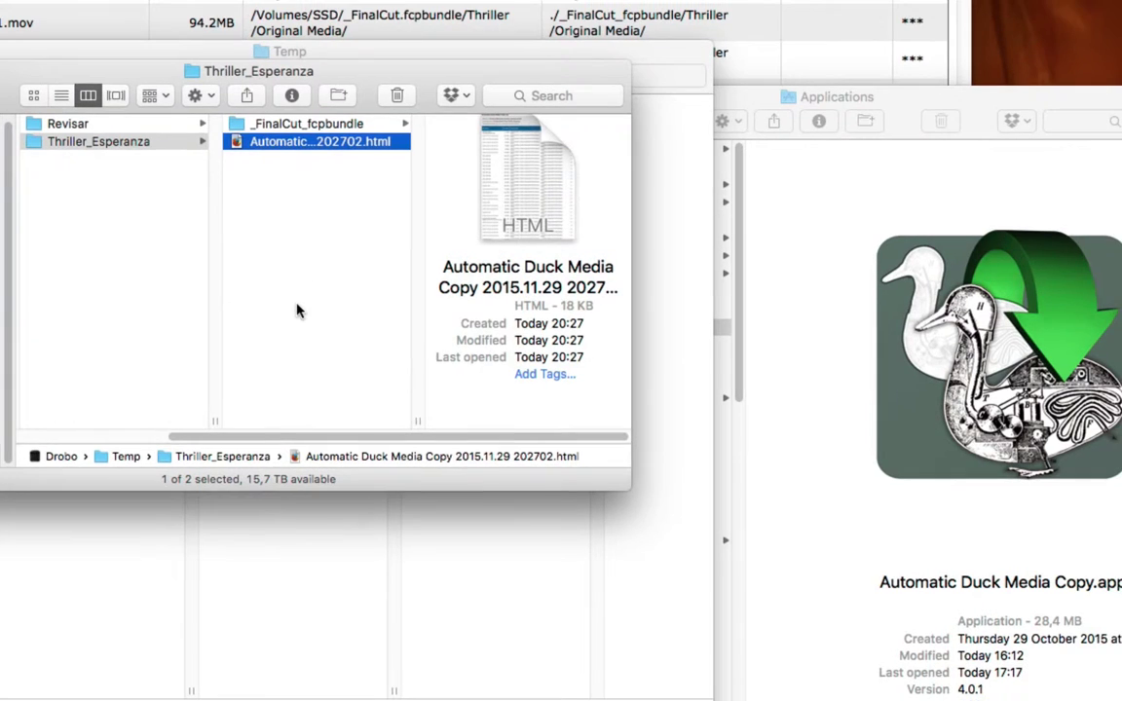
{"action": "left_click", "coordinate": [329, 125]}
{"action": "left_click", "coordinate": [514, 127]}
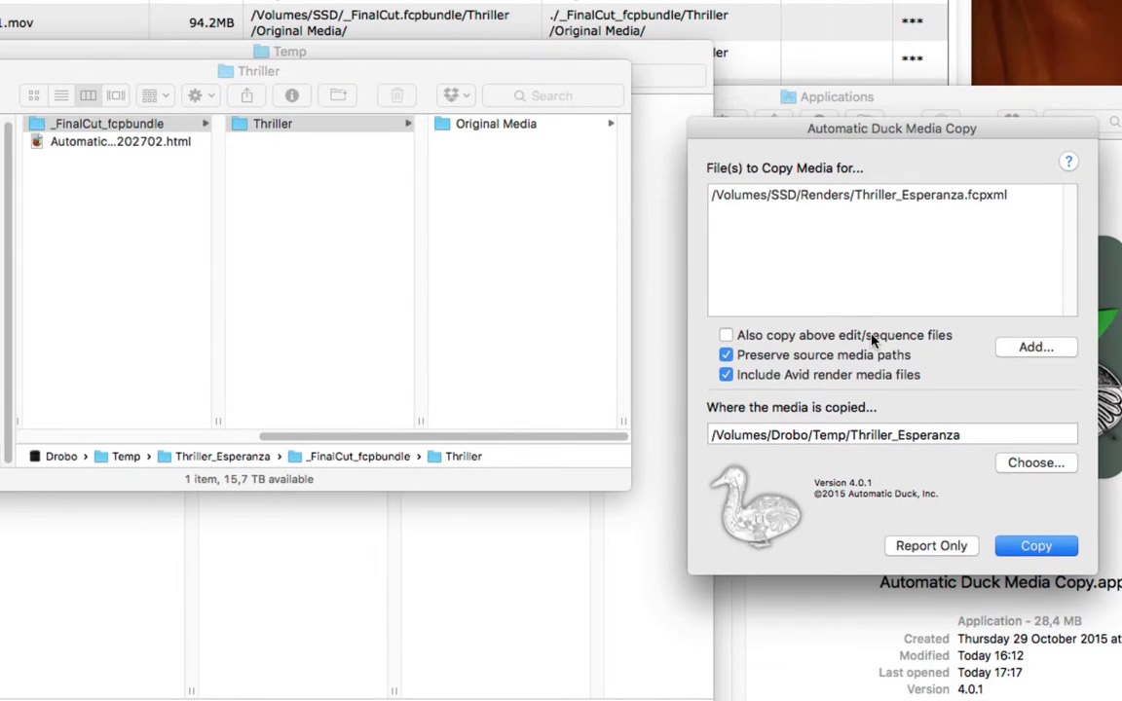
Copy Thriller_Esperanza.fcpxml from the SSD's Renders folder into the Thriller_Esperanza folder on Drobo and select the copy
{"action": "left_click", "coordinate": [839, 680]}
{"action": "left_click", "coordinate": [458, 461]}
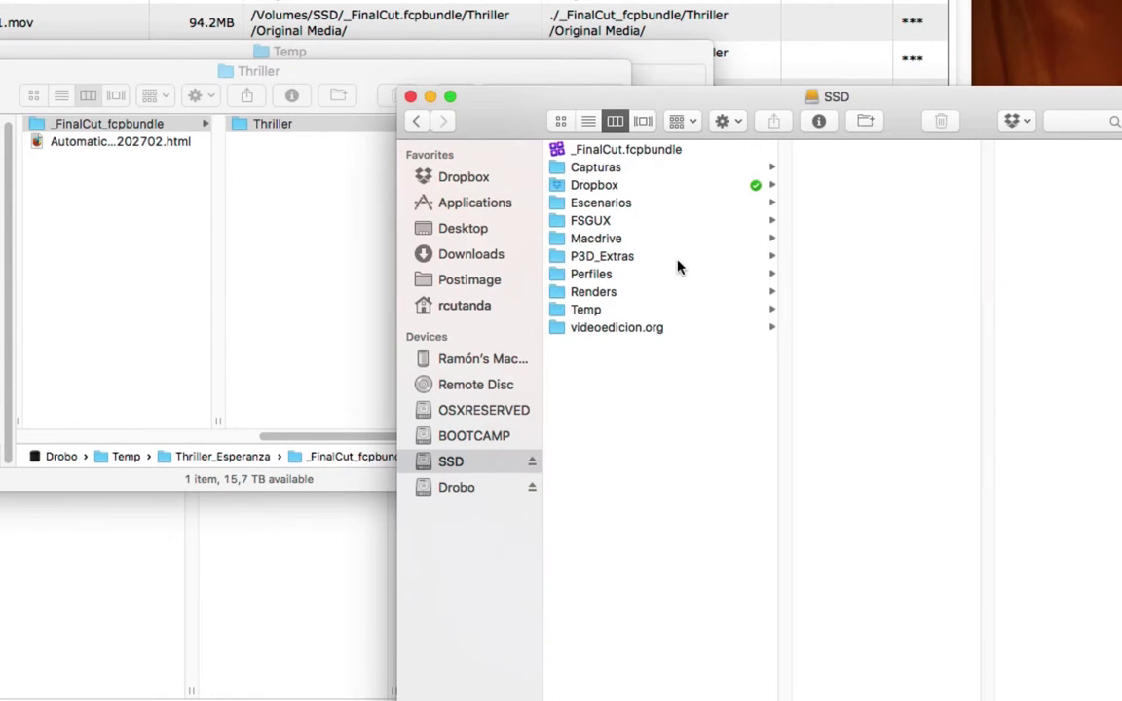
{"action": "left_click", "coordinate": [635, 294]}
{"action": "left_click", "coordinate": [864, 168]}
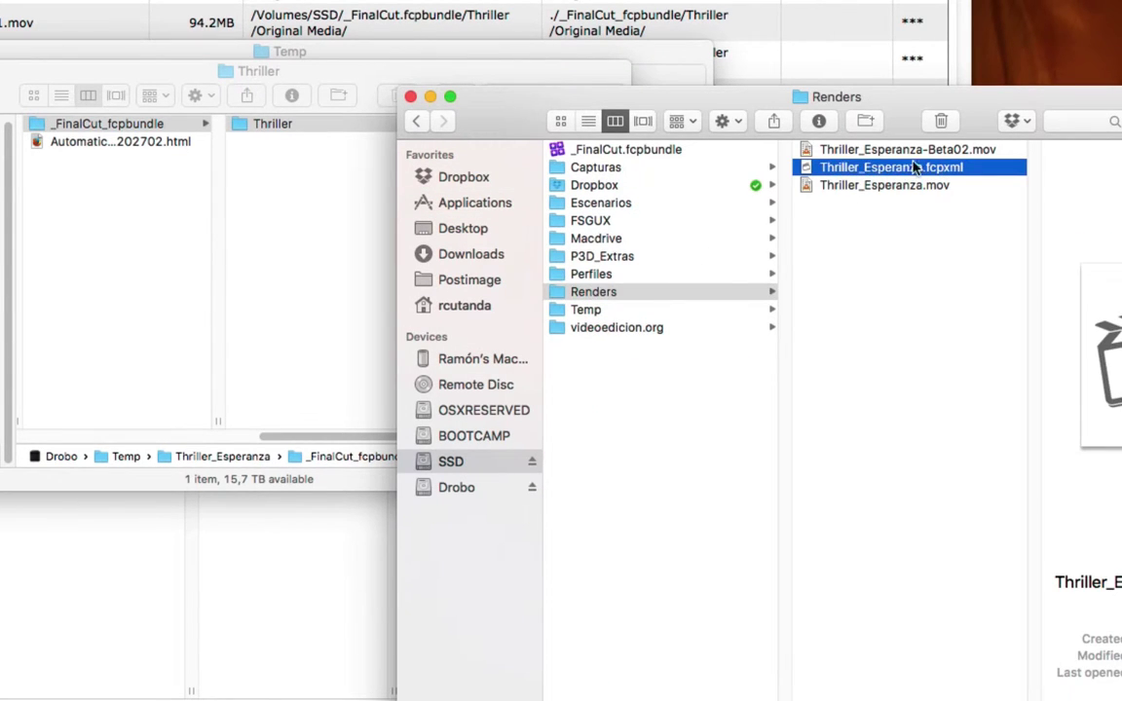
{"action": "left_click_drag", "start_coordinate": [866, 171], "coordinate": [123, 263]}
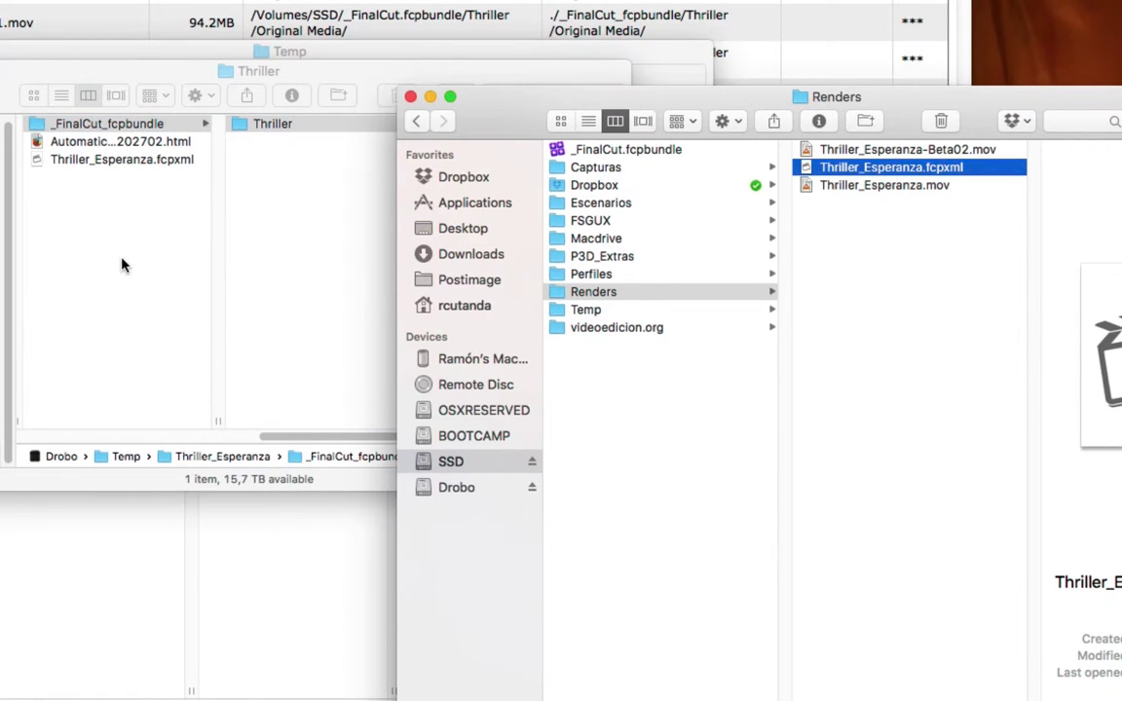
{"action": "left_click", "coordinate": [121, 265]}
{"action": "left_click", "coordinate": [95, 161]}
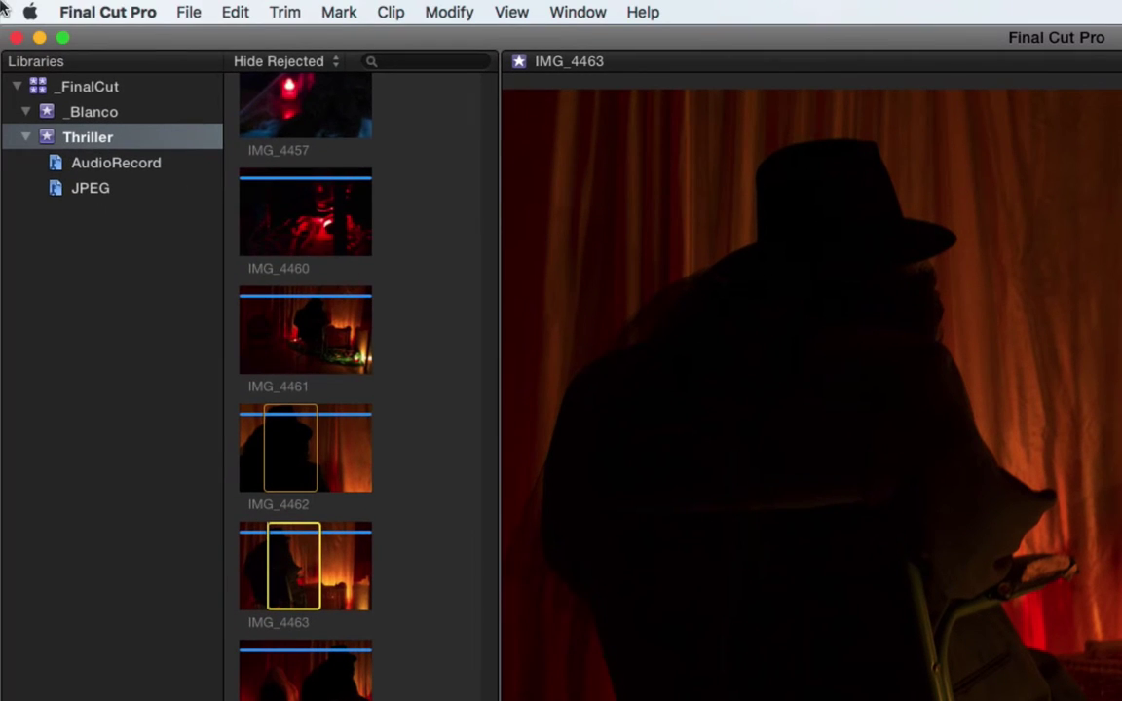
Switch to Final Cut Pro and locate the command for importing an XML file
{"action": "left_click", "coordinate": [133, 7]}
{"action": "mouse_move", "coordinate": [188, 9]}
{"action": "mouse_move", "coordinate": [250, 155]}
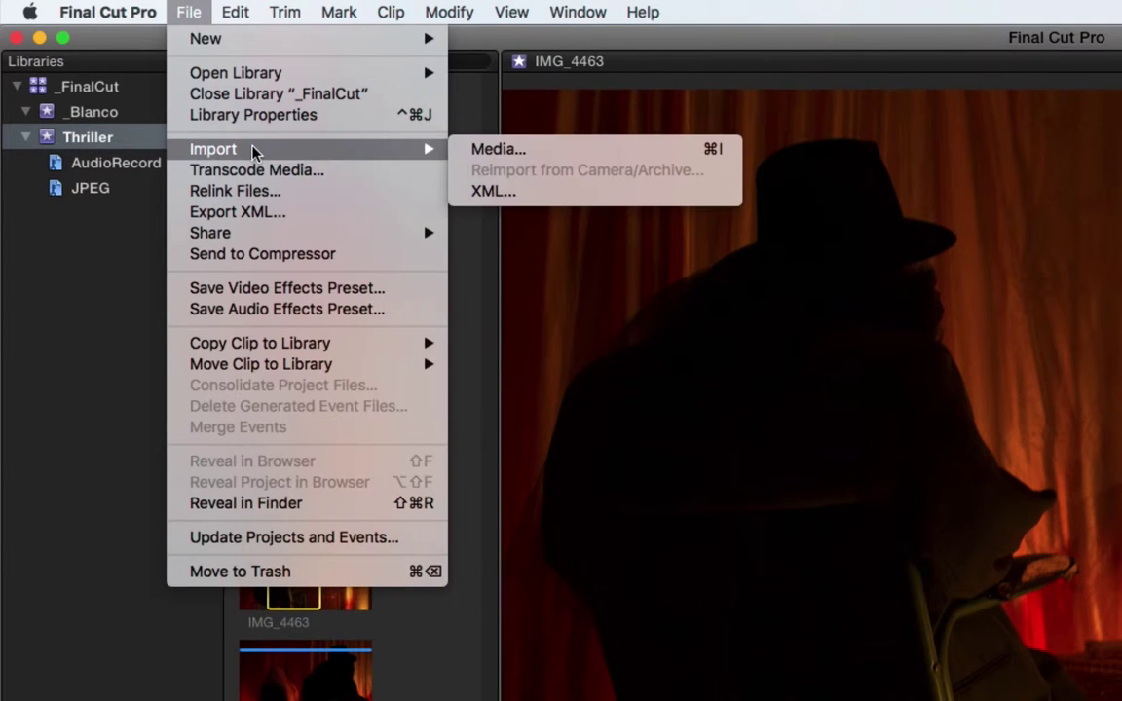
{"action": "left_click", "coordinate": [596, 197]}
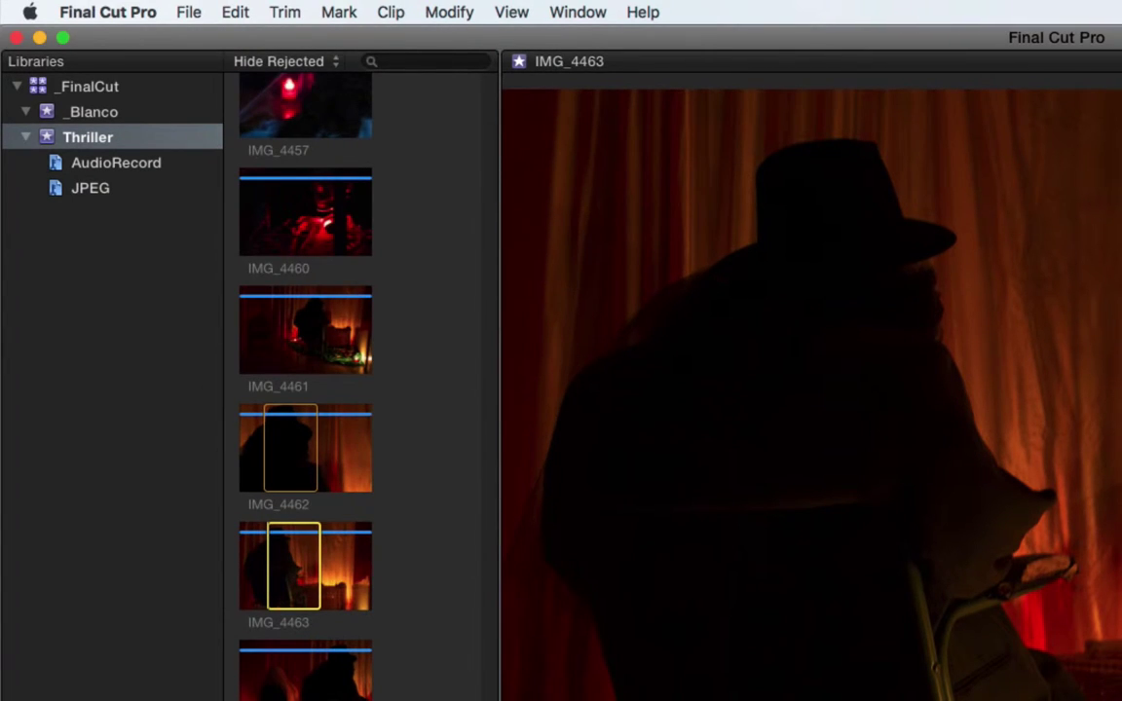
Return to Finder, check the size of Drobo's Thriller_Esperanza folder in its Info window, and close the window
{"action": "key", "text": "super+Tab"}
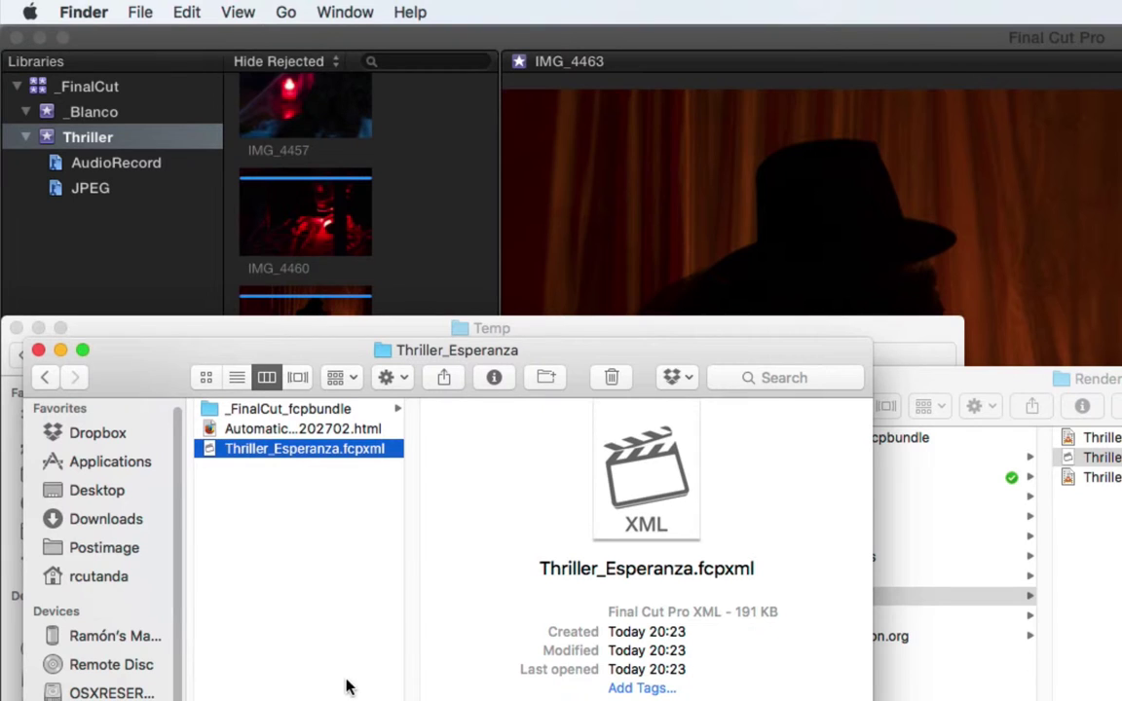
{"action": "key", "text": "Left"}
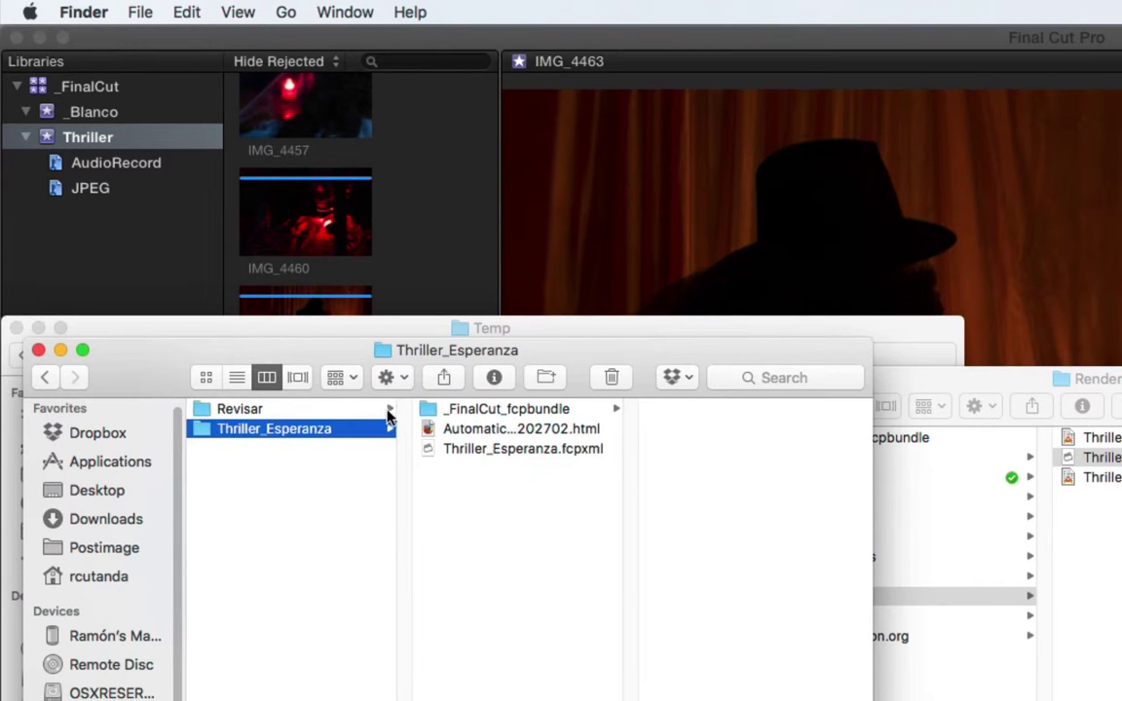
{"action": "right_click", "coordinate": [322, 429]}
{"action": "left_click", "coordinate": [419, 502]}
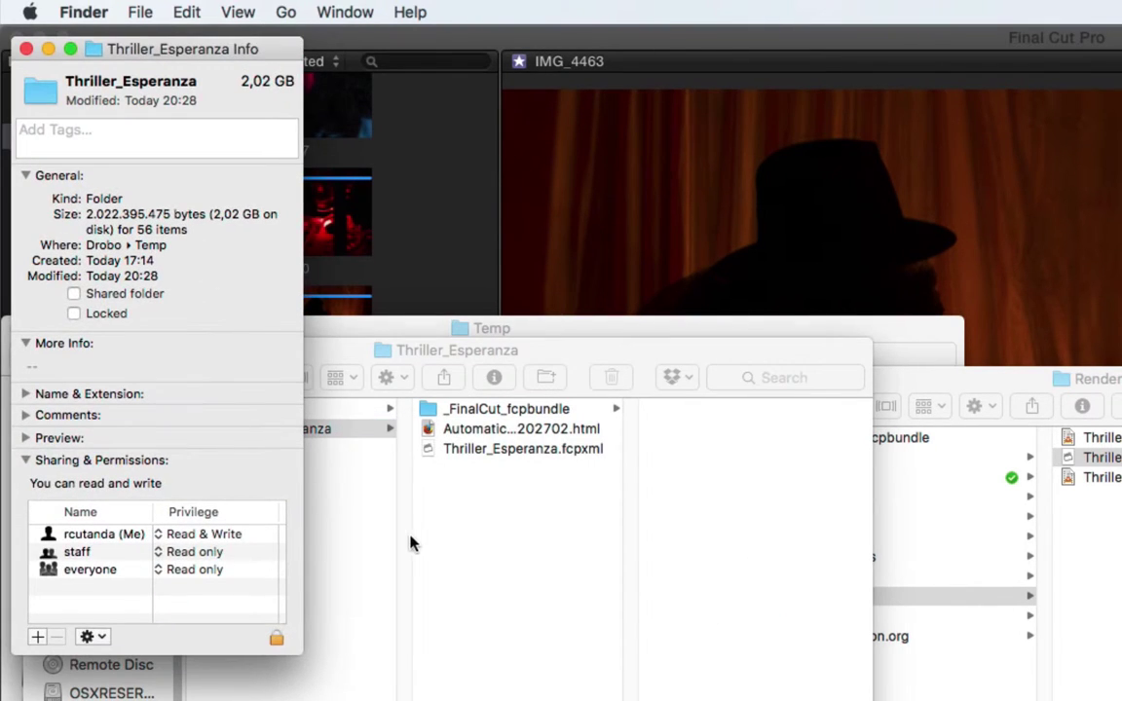
{"action": "left_click_drag", "start_coordinate": [218, 43], "coordinate": [698, 531]}
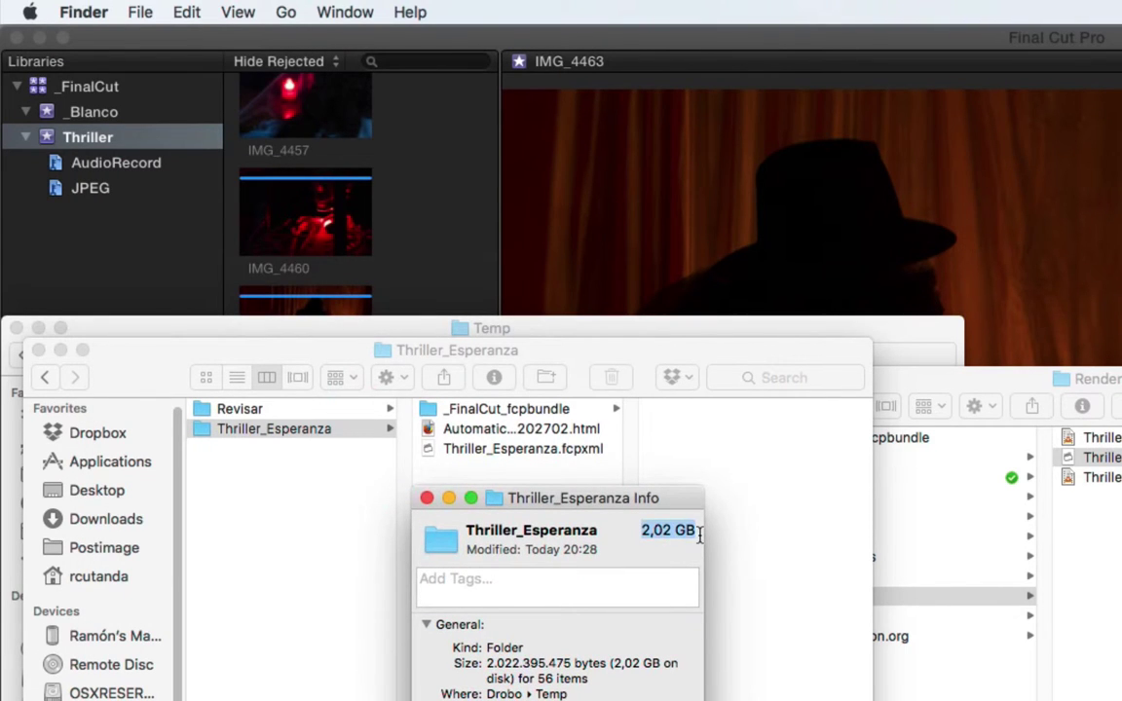
{"action": "left_click", "coordinate": [427, 498]}
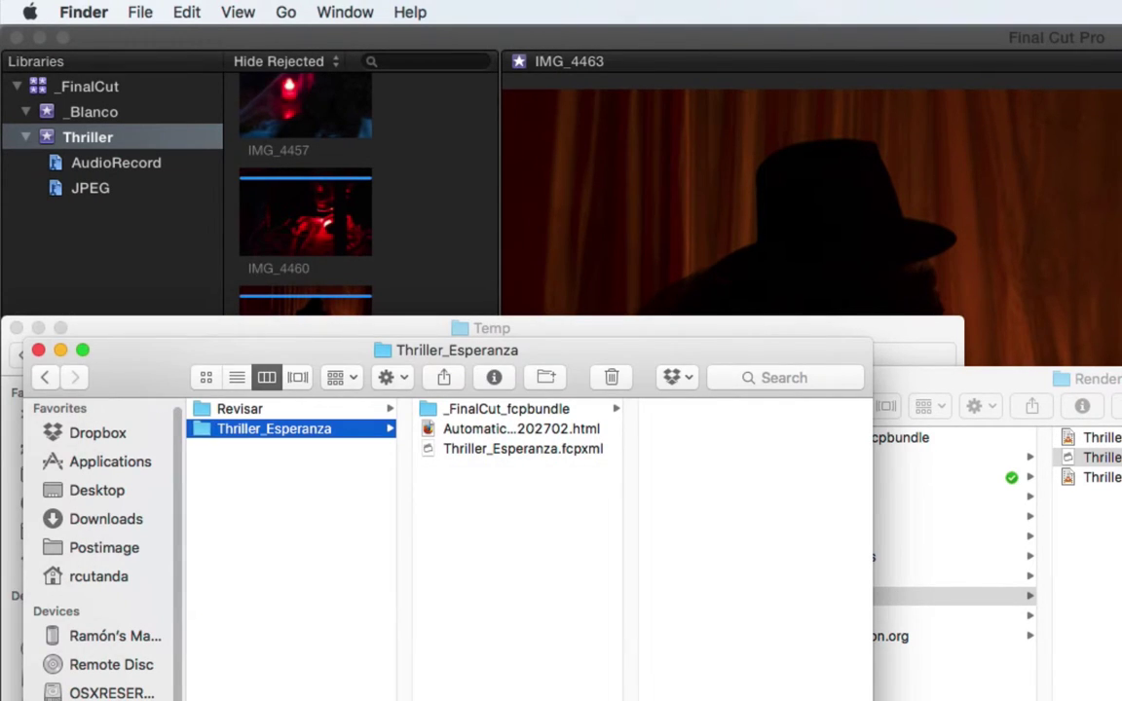
Show the package contents of _FinalCut.fcpbundle on the SSD and open its Thriller/Original Media folder
{"action": "key", "text": "super+Up"}
{"action": "key", "text": "super+Up"}
{"action": "left_click", "coordinate": [281, 409]}
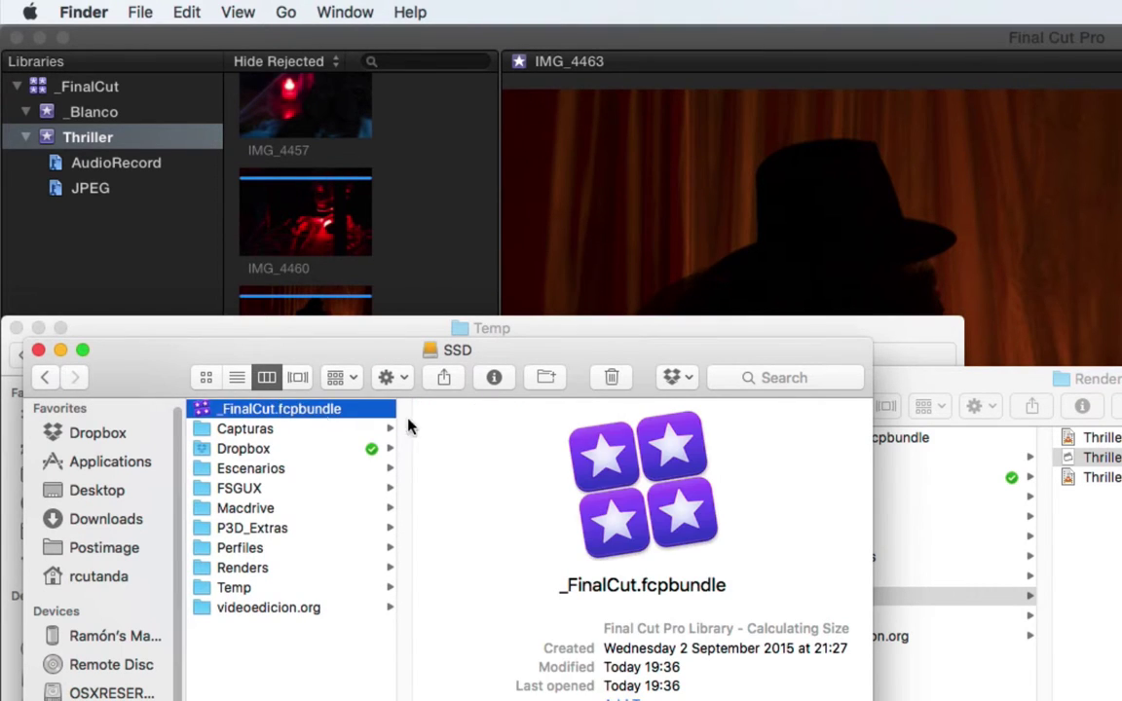
{"action": "right_click", "coordinate": [337, 413]}
{"action": "left_click", "coordinate": [409, 467]}
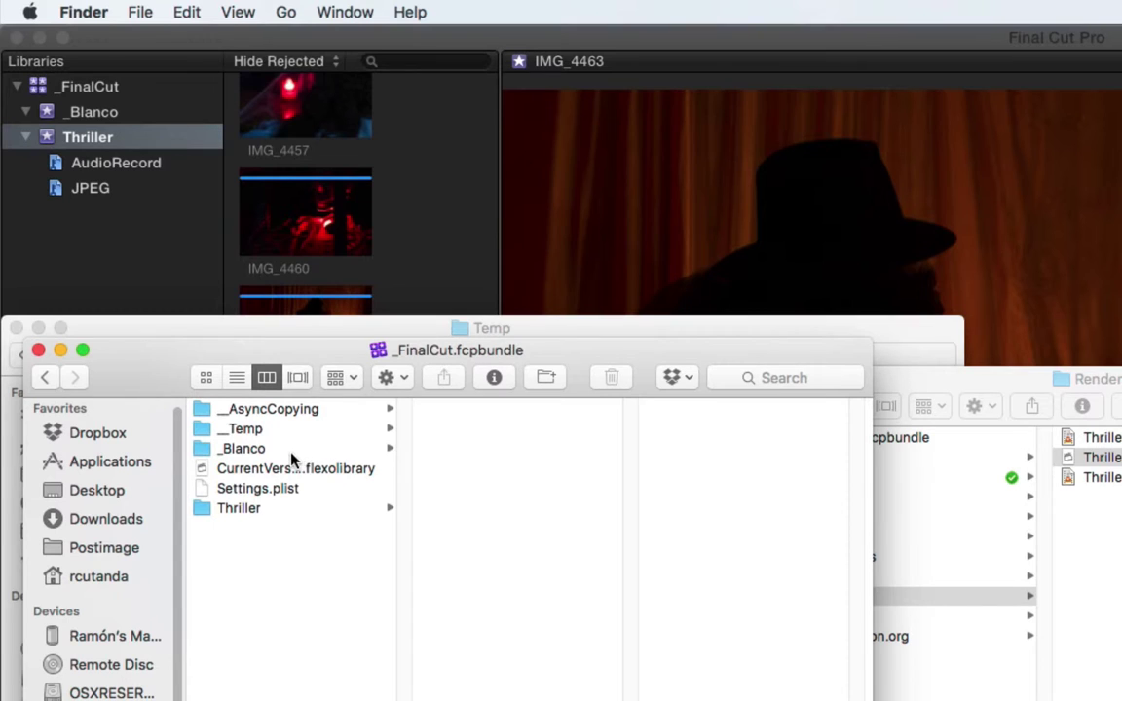
{"action": "left_click", "coordinate": [263, 510]}
{"action": "left_click", "coordinate": [521, 429]}
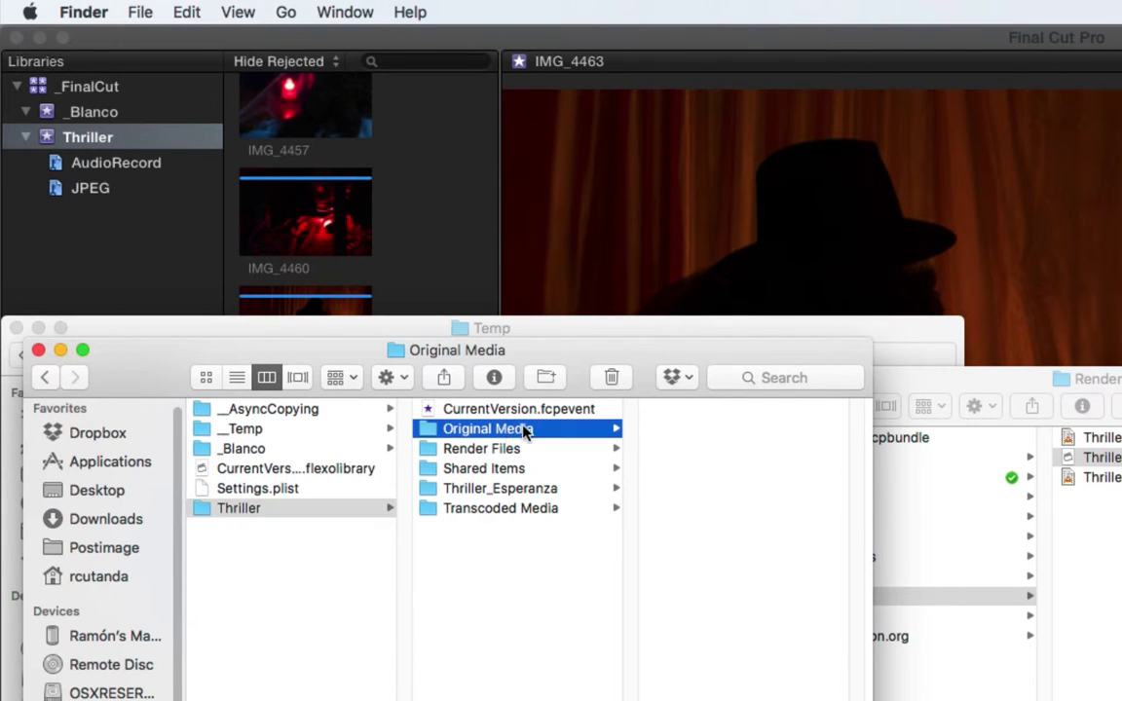
Check the size of the library's Original Media folder in its Info window and close the window
{"action": "right_click", "coordinate": [513, 429]}
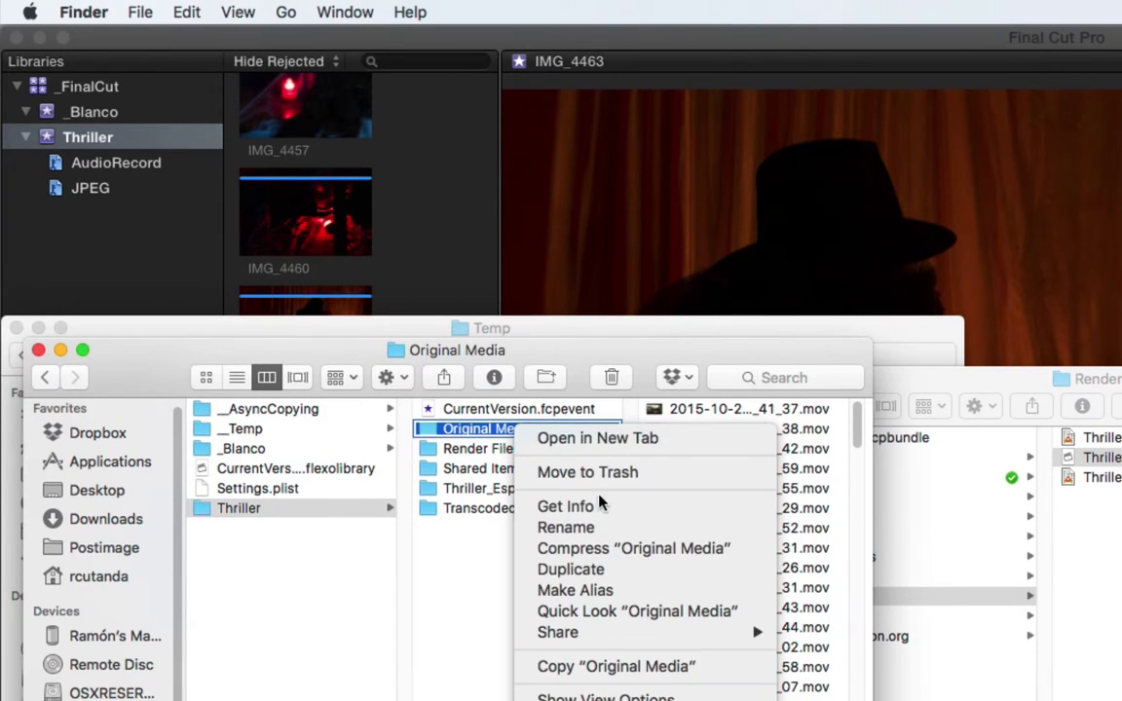
{"action": "left_click", "coordinate": [600, 508]}
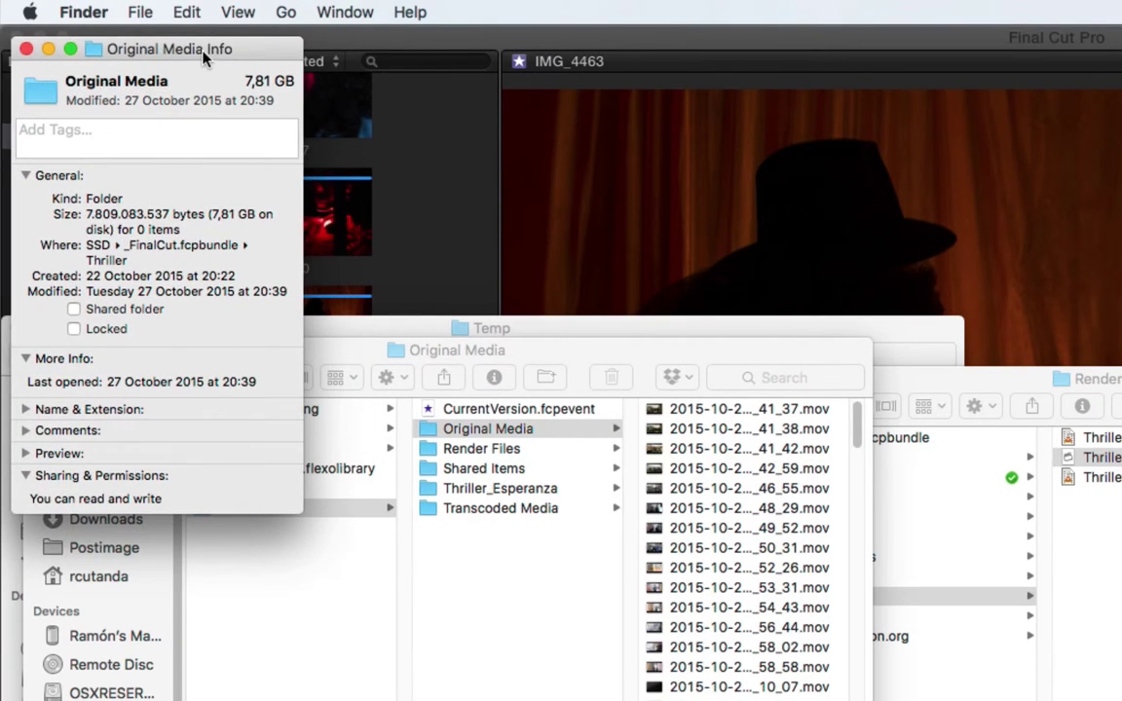
{"action": "left_click_drag", "start_coordinate": [195, 49], "coordinate": [458, 449]}
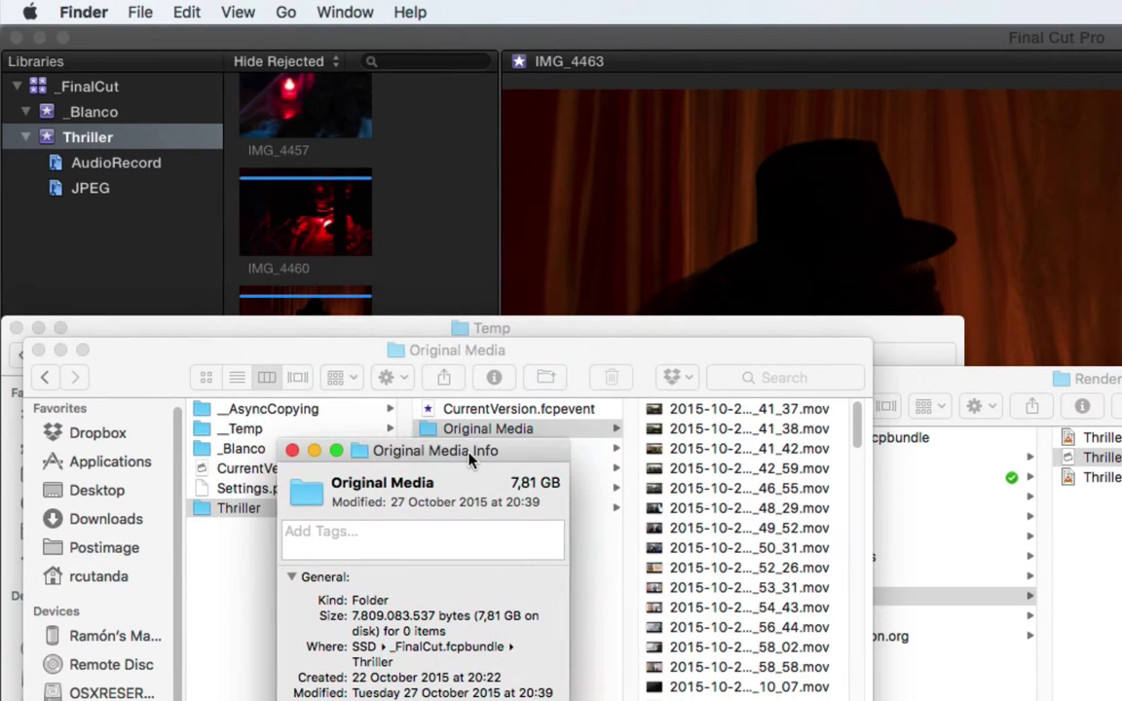
{"action": "double_click", "coordinate": [518, 481]}
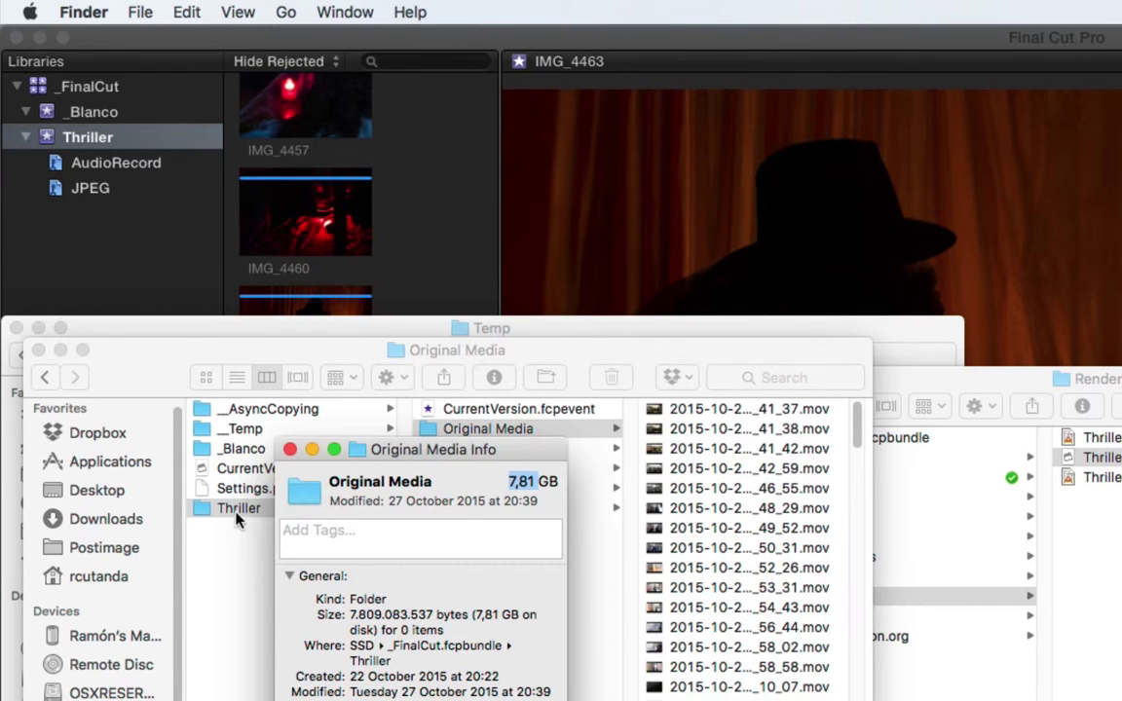
{"action": "left_click", "coordinate": [290, 449]}
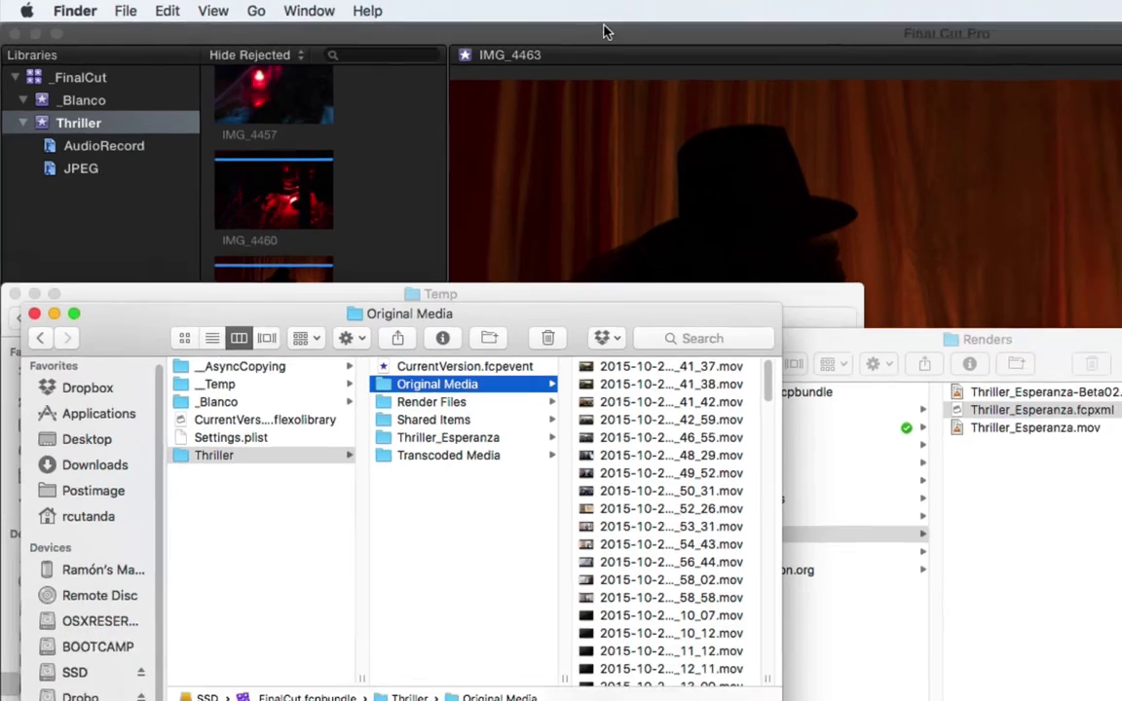
{"action": "left_click", "coordinate": [711, 37]}
{"action": "left_click", "coordinate": [448, 602]}
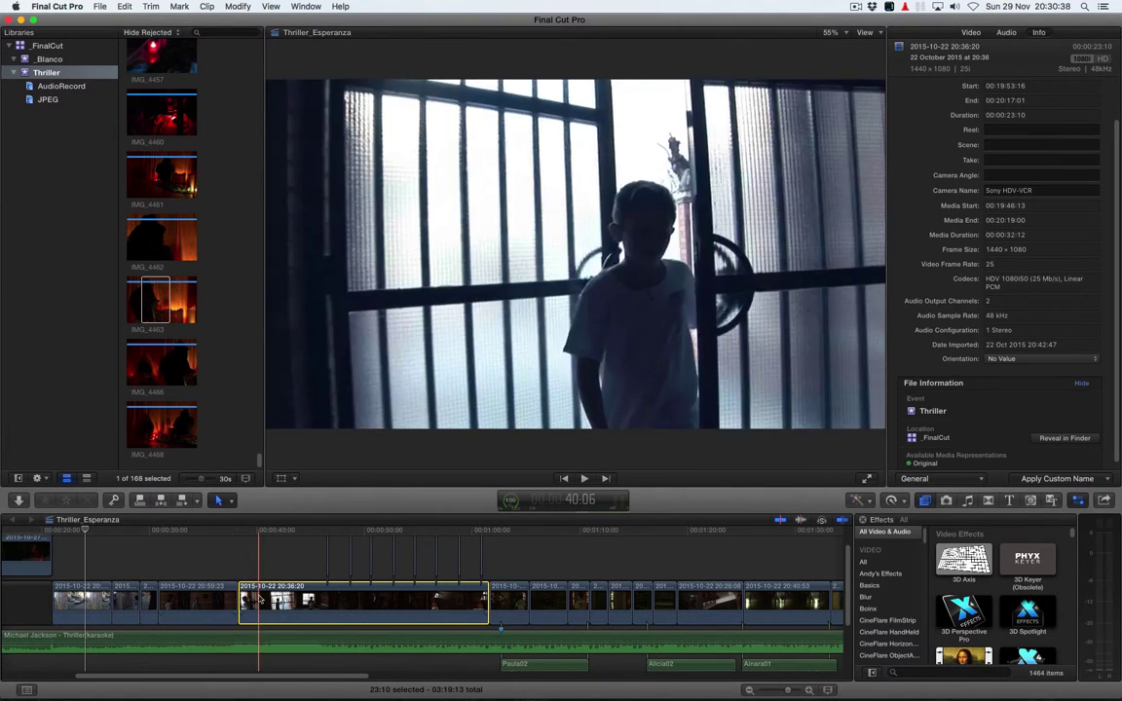
{"action": "left_click", "coordinate": [216, 604]}
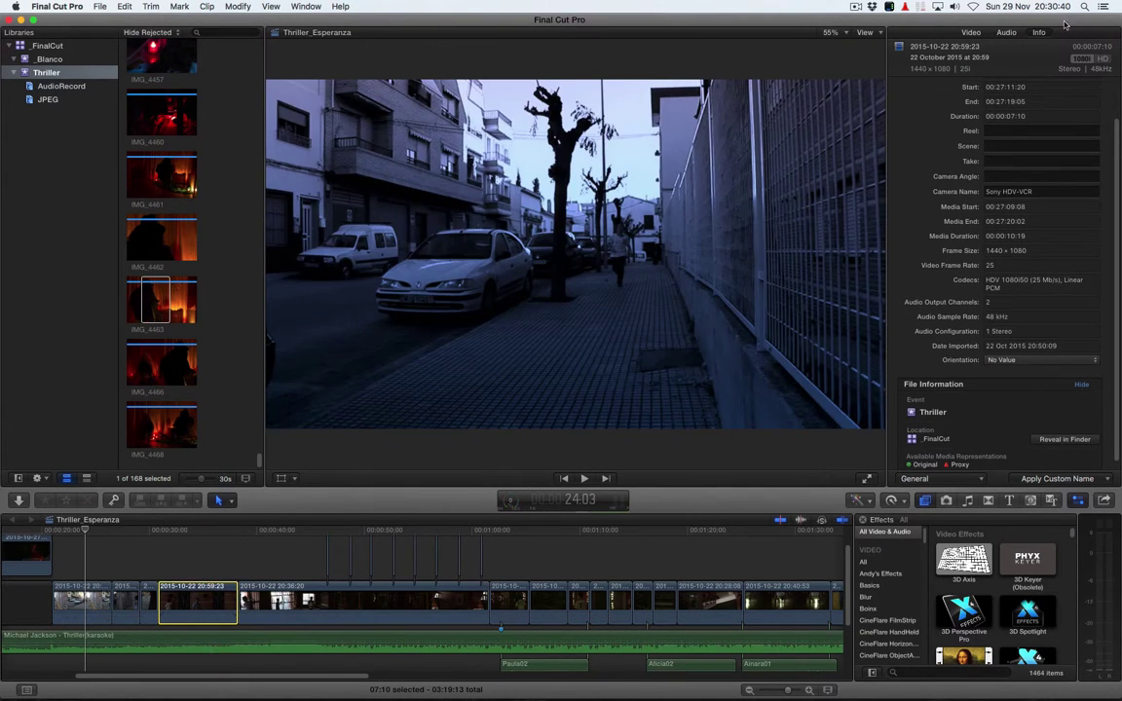
{"action": "left_click", "coordinate": [971, 32]}
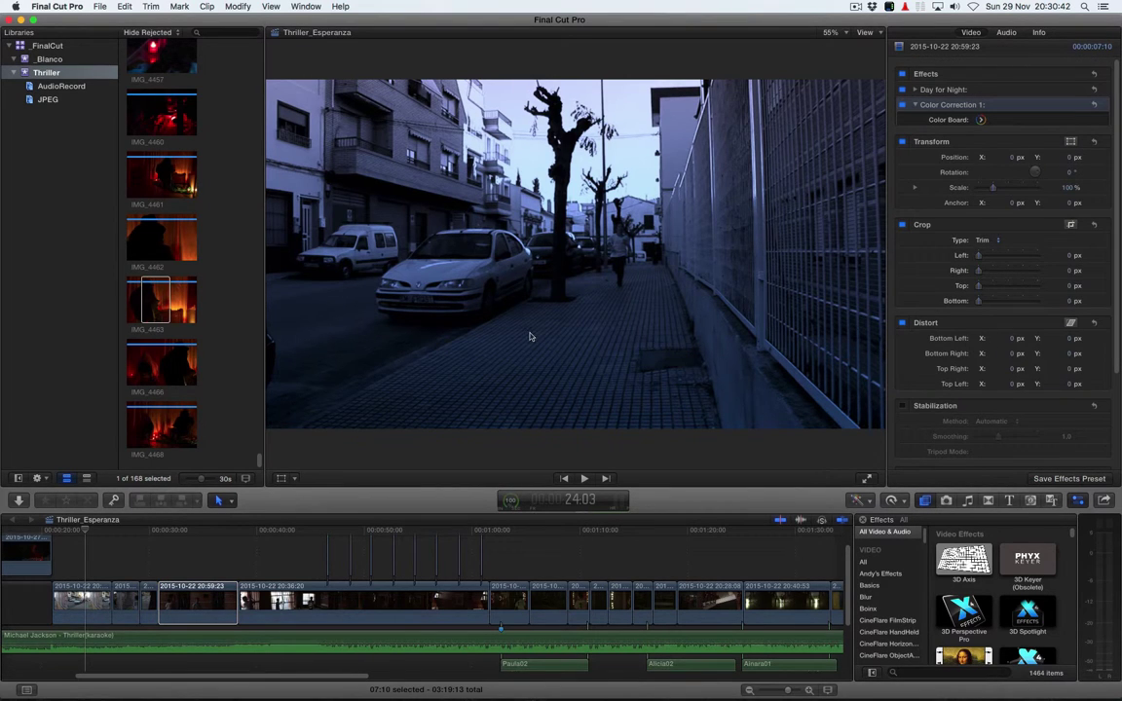
{"action": "left_click", "coordinate": [1013, 156]}
{"action": "left_click", "coordinate": [207, 584]}
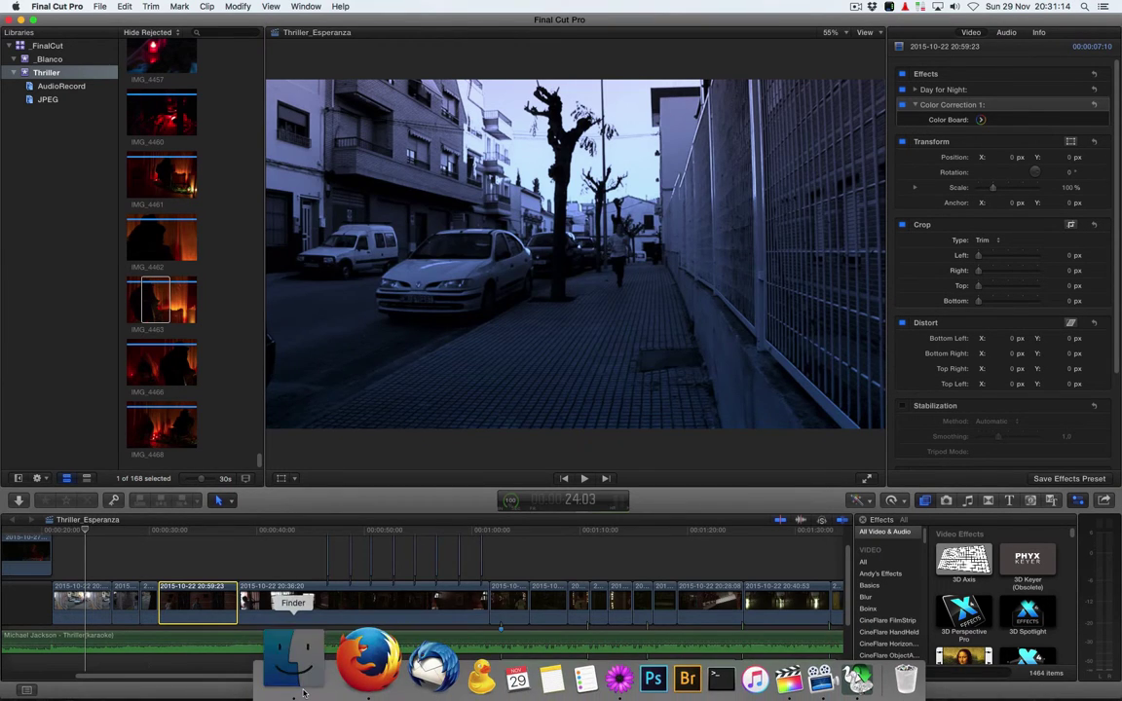
Switch to Finder, open Drobo's Temp/Thriller_Esperanza folder, and select Thriller_Esperanza.fcpxml
{"action": "left_click", "coordinate": [295, 662]}
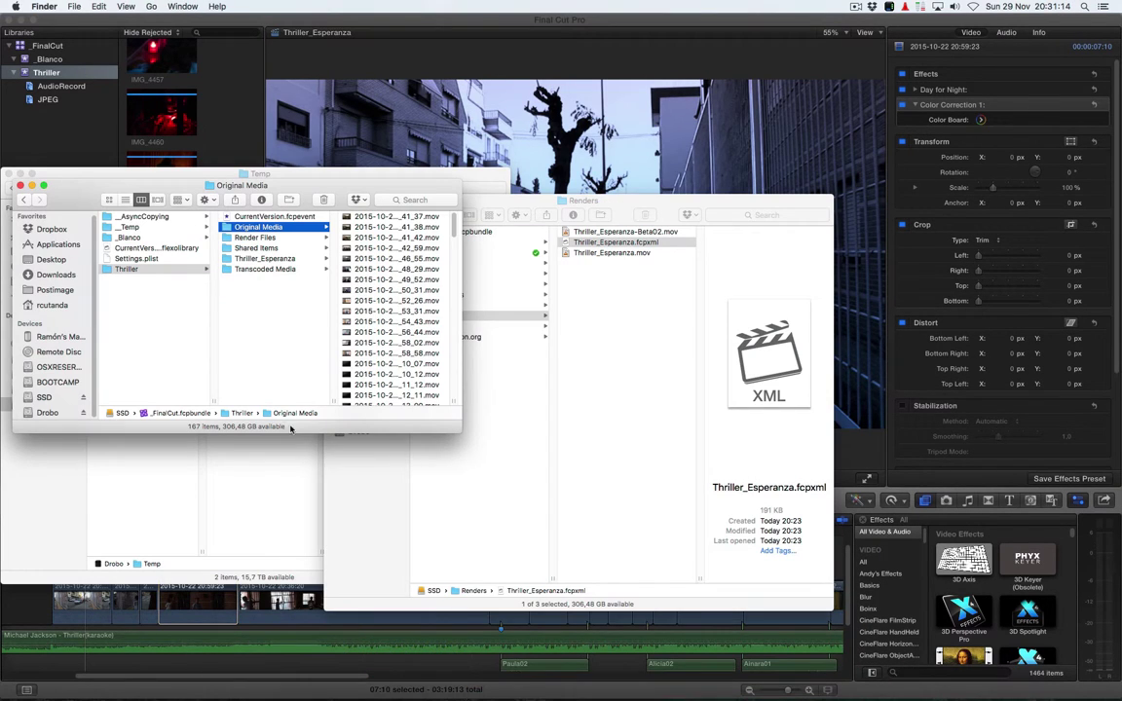
{"action": "scroll", "coordinate": [58, 390], "scroll_direction": "down", "scroll_amount": 1}
{"action": "left_click", "coordinate": [46, 412]}
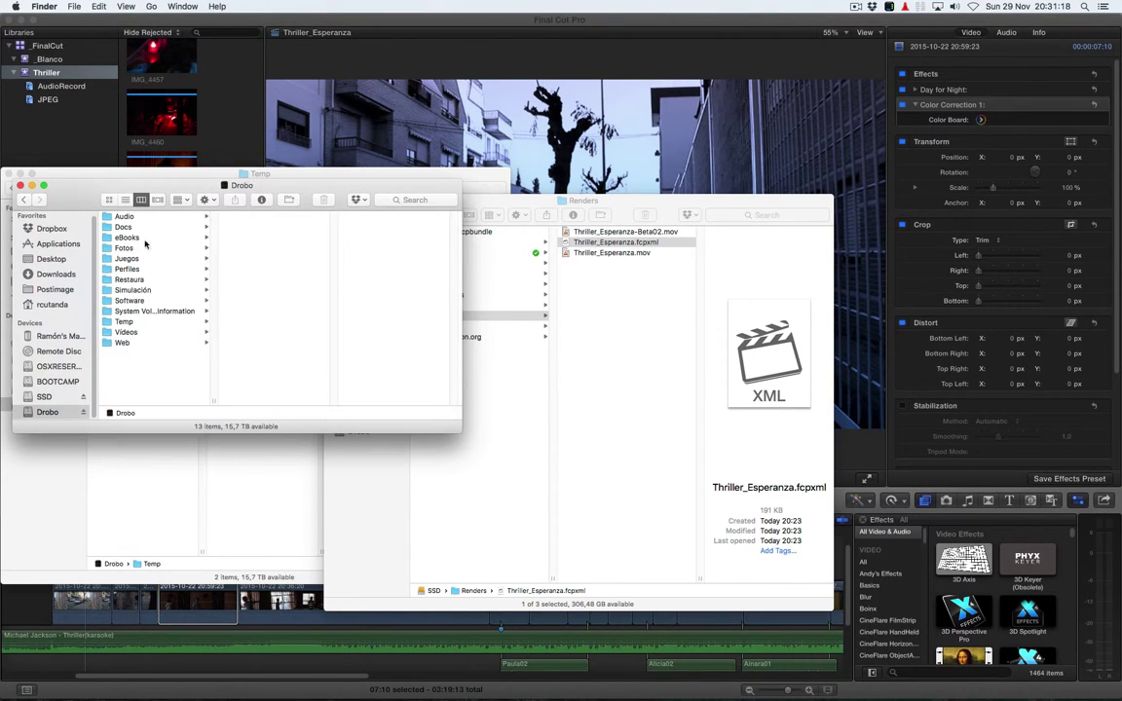
{"action": "left_click", "coordinate": [123, 322]}
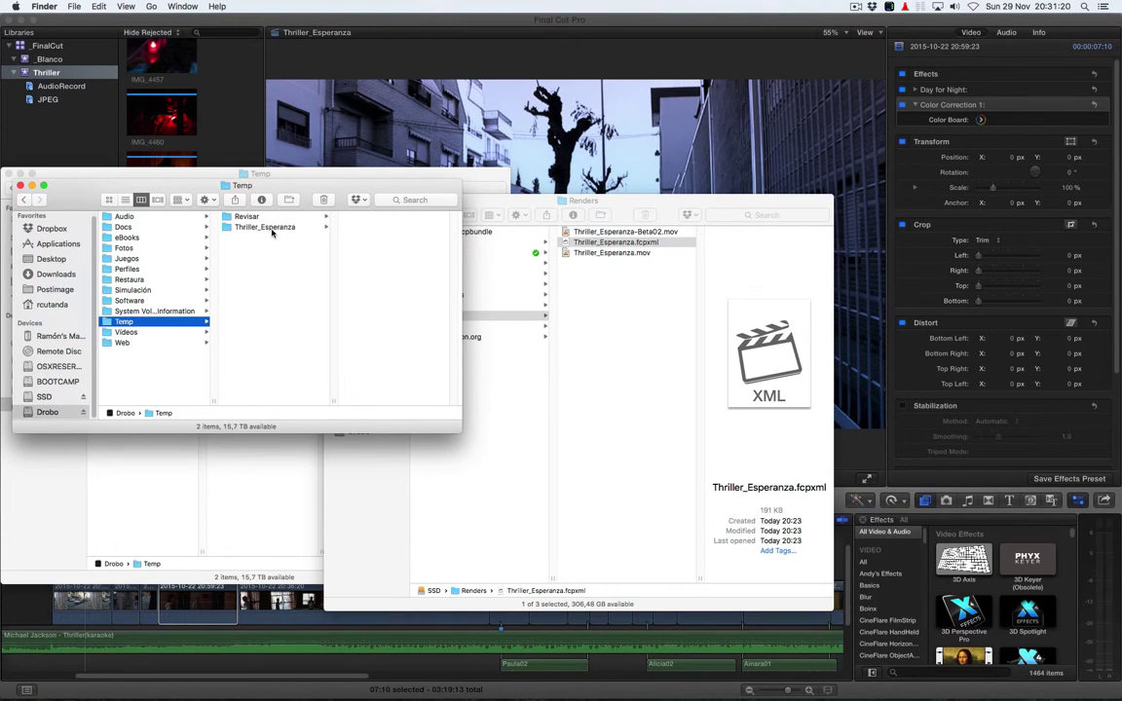
{"action": "left_click", "coordinate": [256, 226]}
{"action": "left_click", "coordinate": [399, 238]}
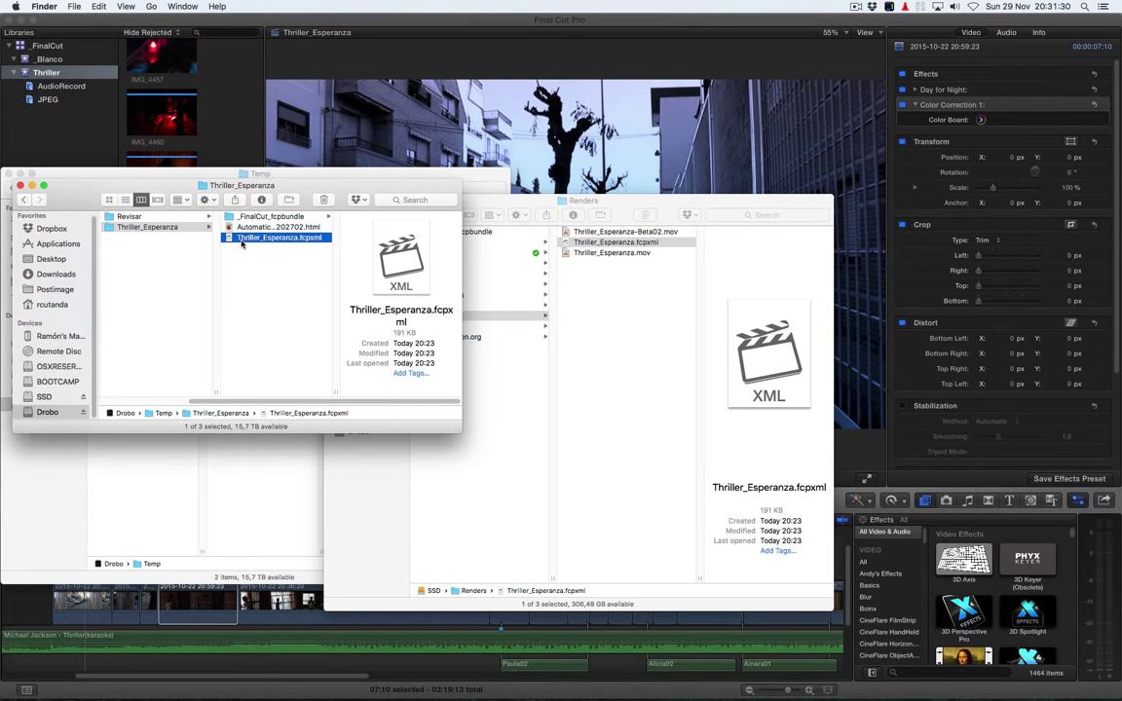
Switch to Automatic Duck Media Copy, enable "Also copy above edit/sequence files" and disable "Include Avid render media files"
{"action": "mouse_move", "coordinate": [672, 695]}
{"action": "left_click_drag", "start_coordinate": [672, 695], "coordinate": [797, 671]}
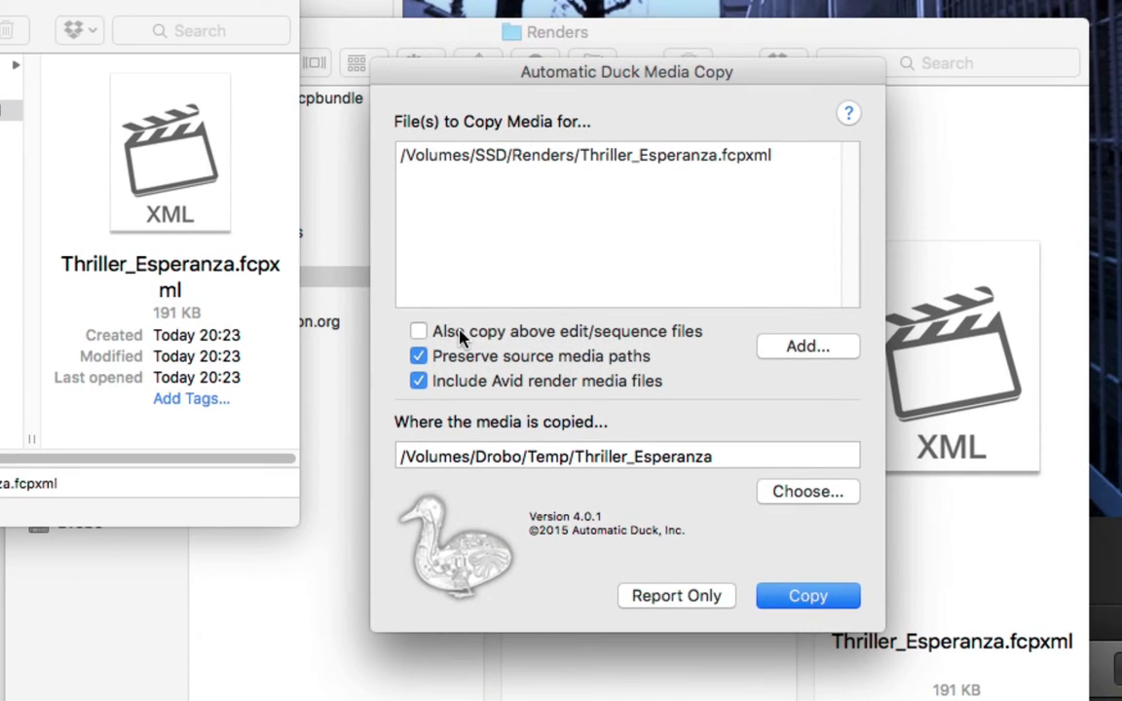
{"action": "left_click", "coordinate": [467, 332]}
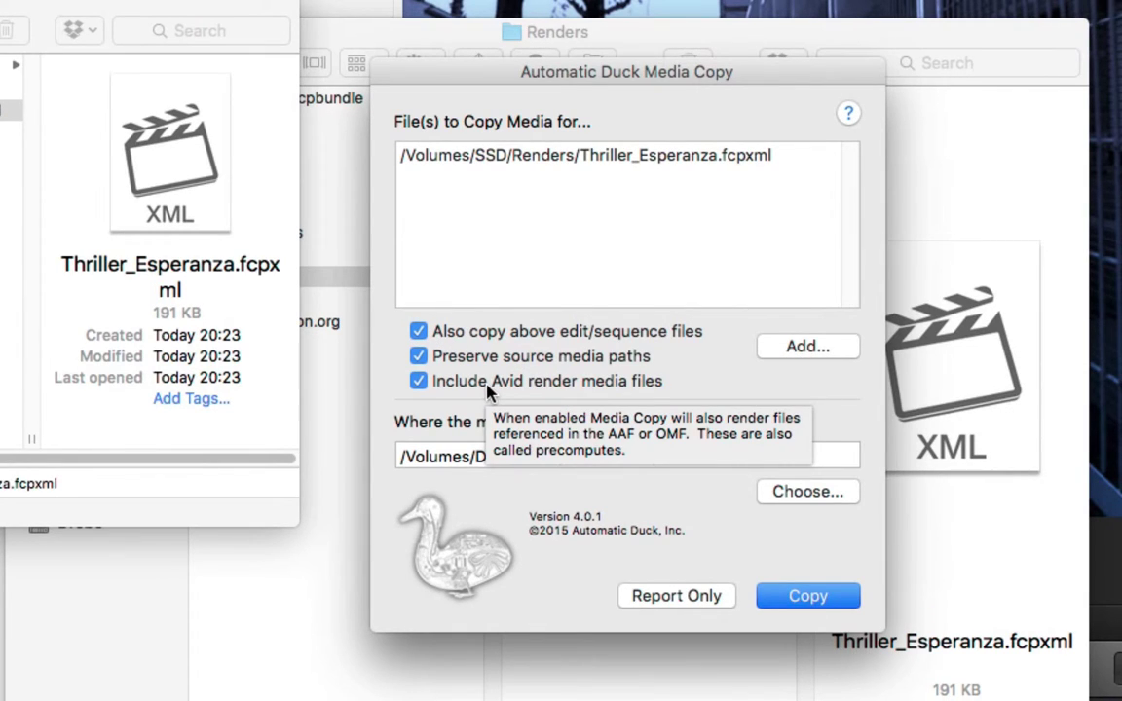
{"action": "left_click", "coordinate": [422, 381]}
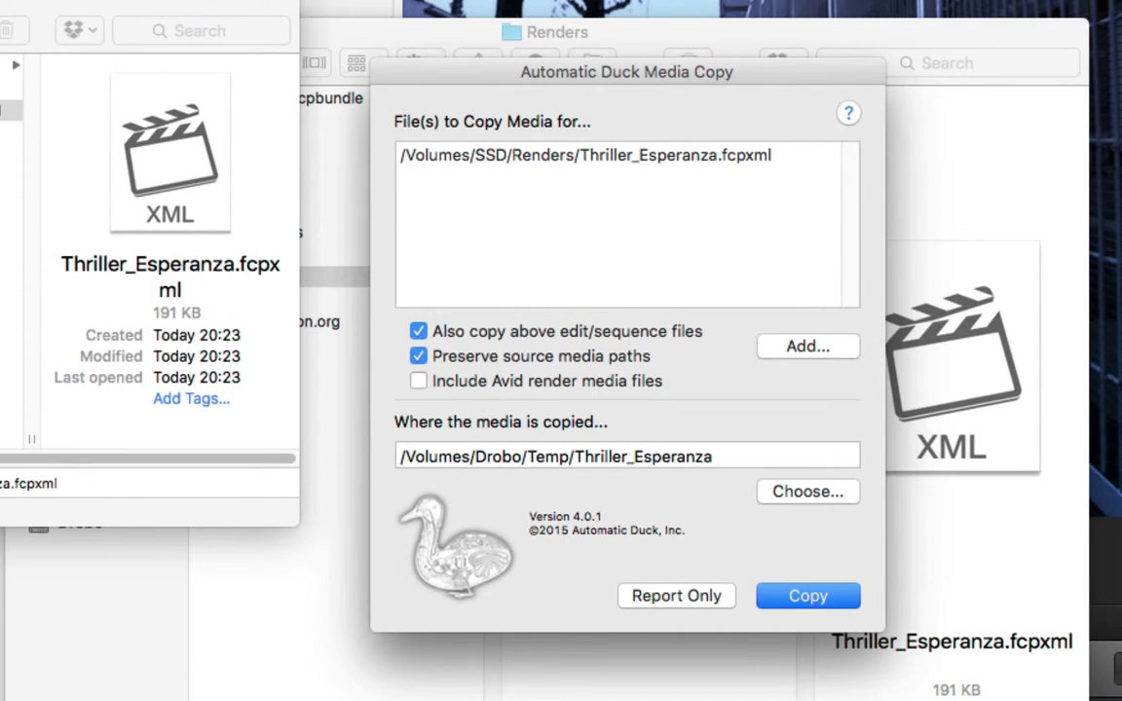
Quit Automatic Duck Media Copy, relaunch it from the Applications folder, and enable "Also copy above edit/sequence files" with source media paths preserved
{"action": "key", "text": "Return"}
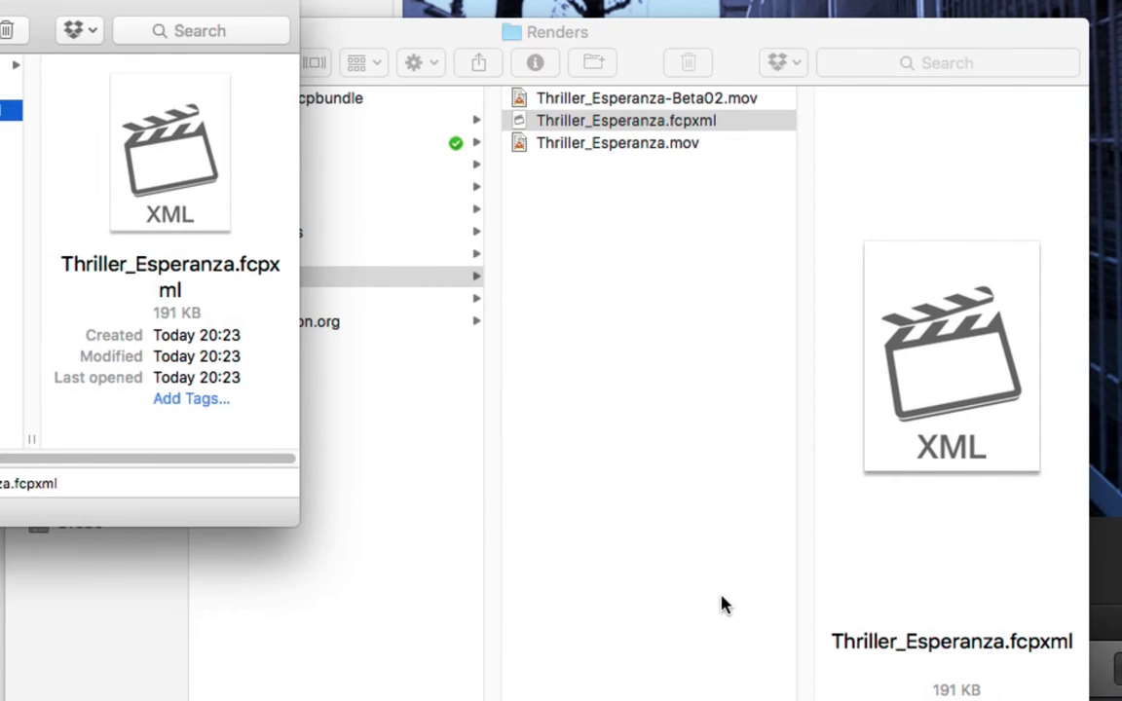
{"action": "left_click", "coordinate": [85, 168]}
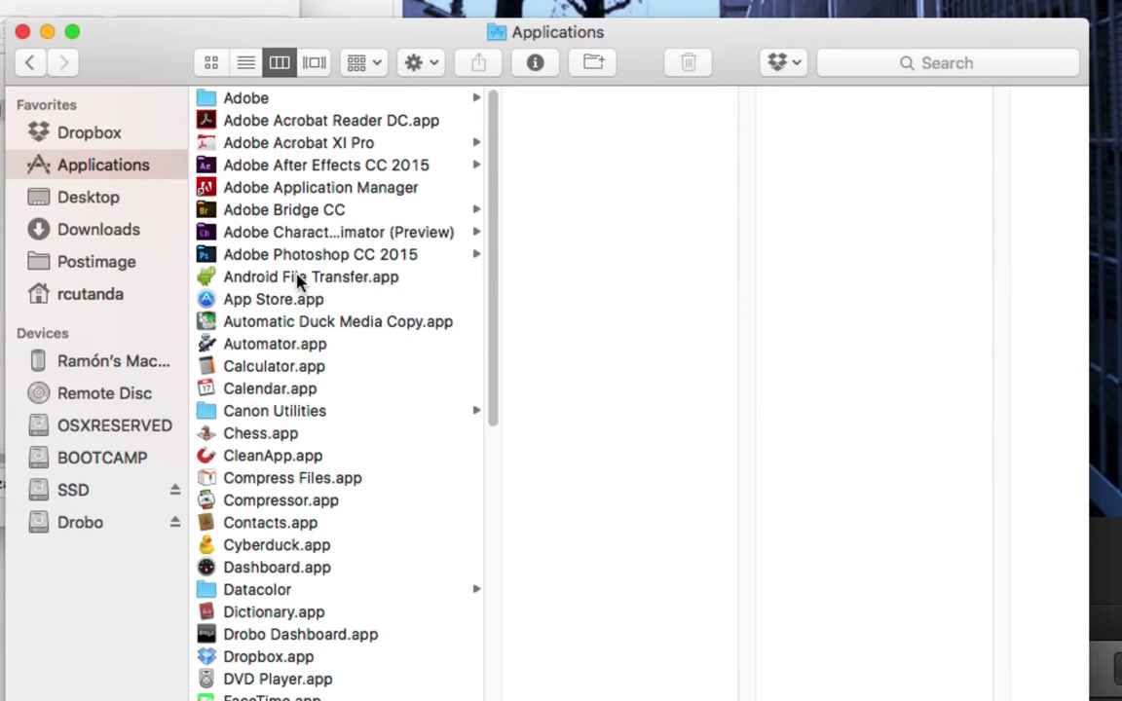
{"action": "double_click", "coordinate": [283, 322]}
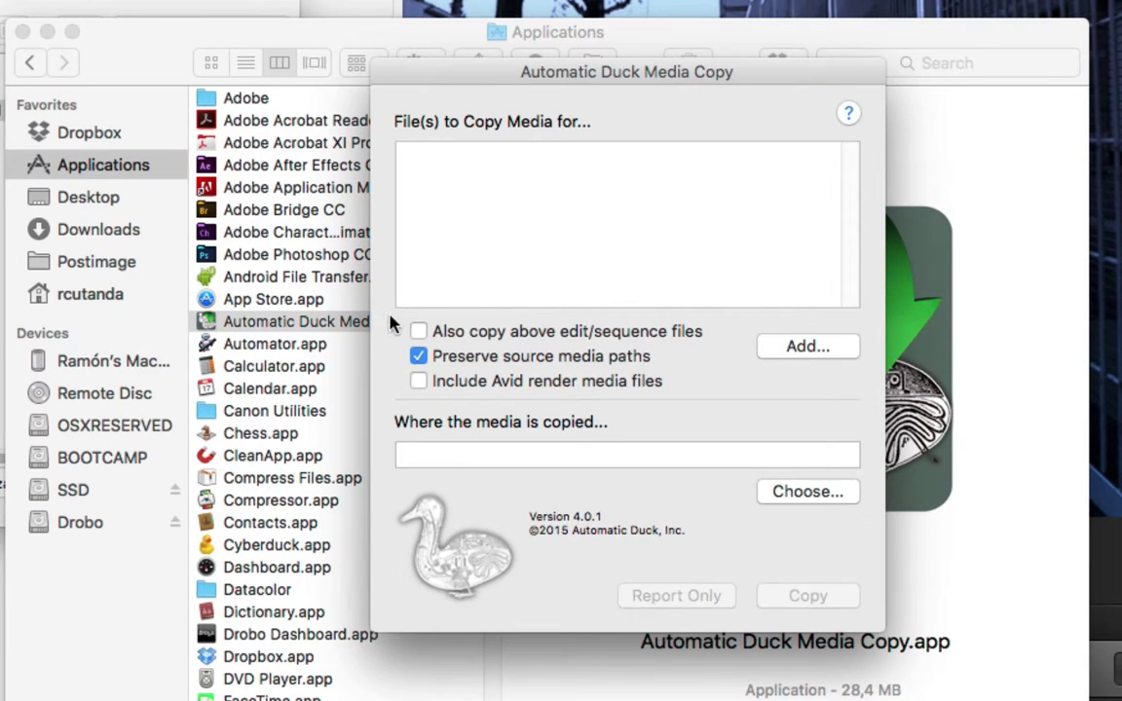
{"action": "left_click", "coordinate": [439, 330]}
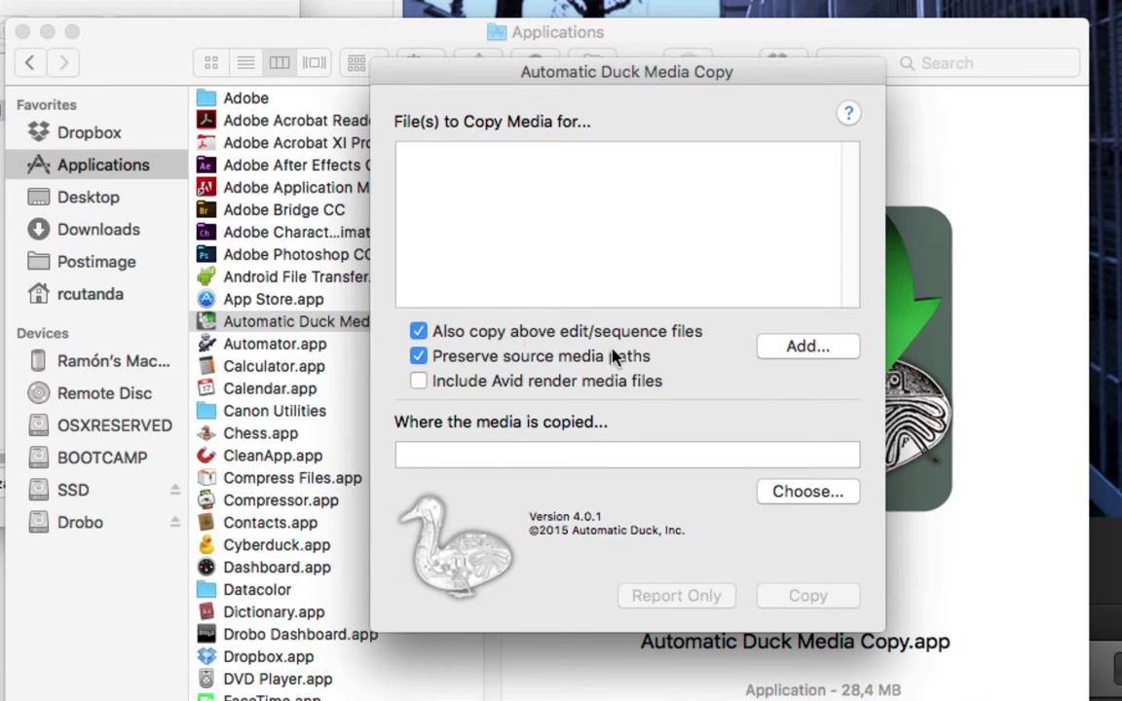
Switch to Finder and delete the previously copied contents of Drobo's Temp/Thriller_Esperanza folder
{"action": "left_click", "coordinate": [10, 100]}
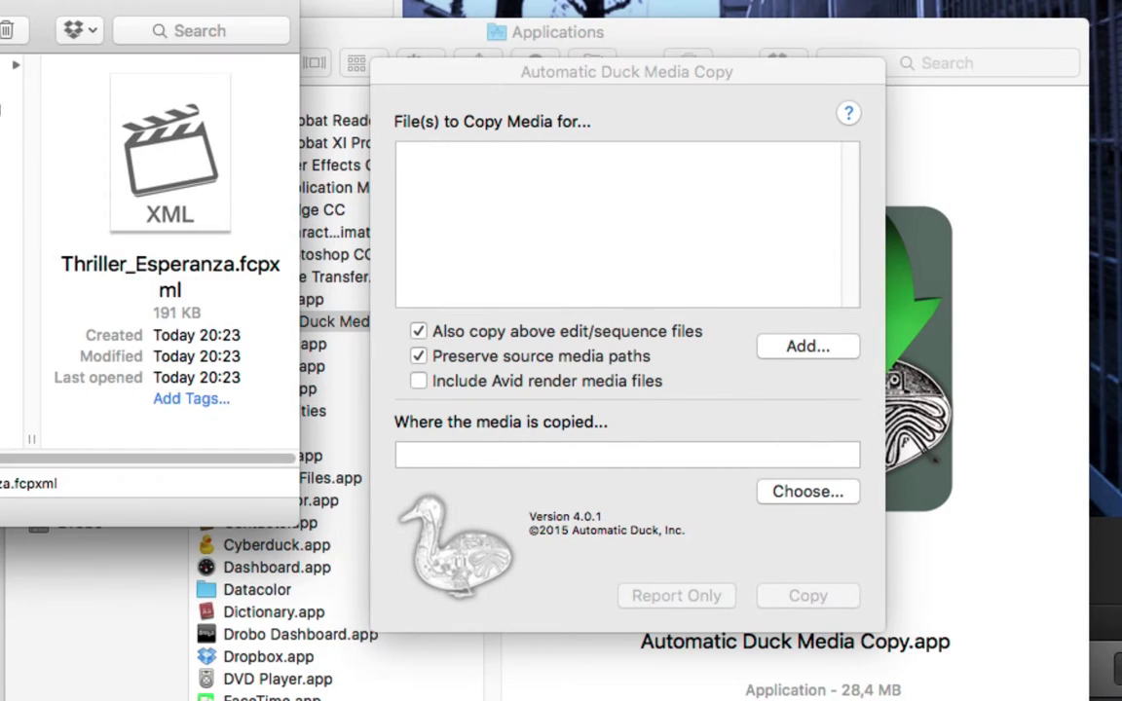
{"action": "left_click", "coordinate": [7, 59]}
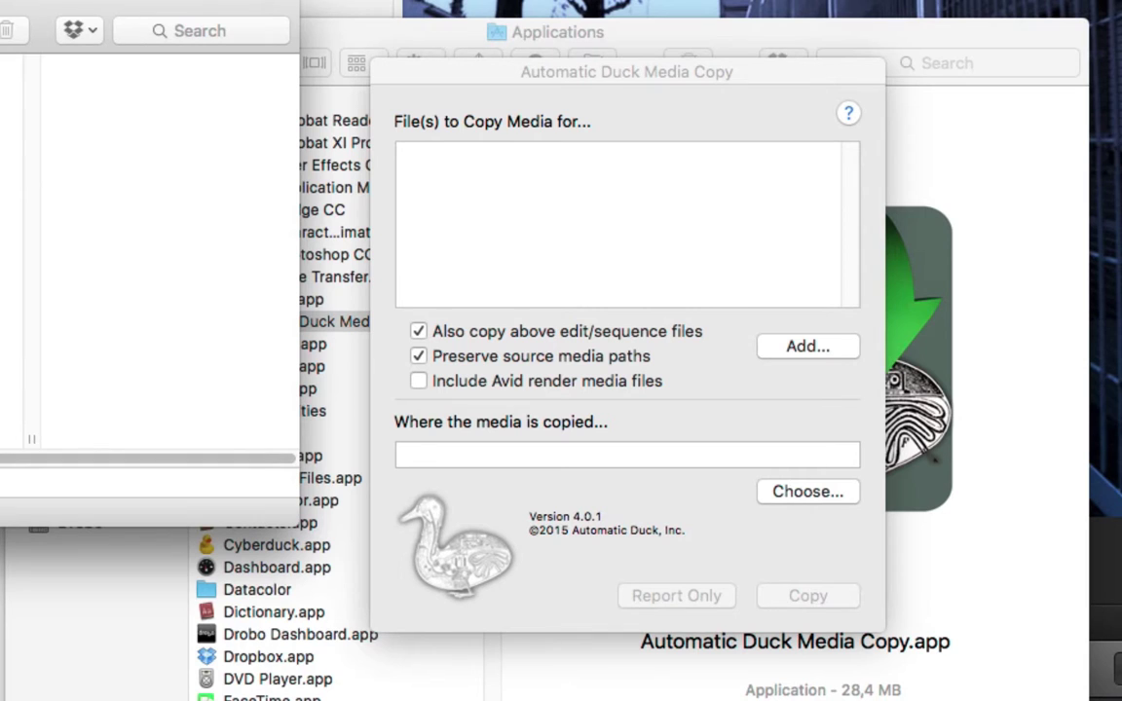
In Media Copy, add Thriller_Esperanza.fcpxml from SSD/Renders and copy its media and sequence file to Drobo's Temp/Thriller_Esperanza folder
{"action": "left_click", "coordinate": [779, 347]}
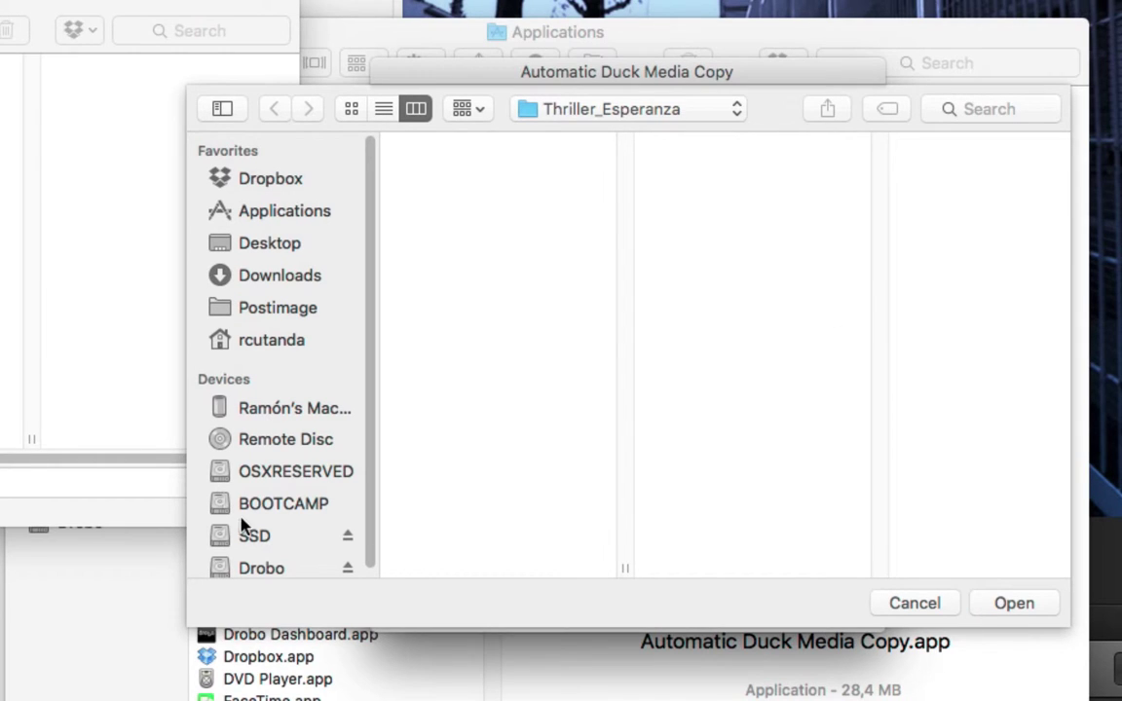
{"action": "left_click", "coordinate": [312, 532]}
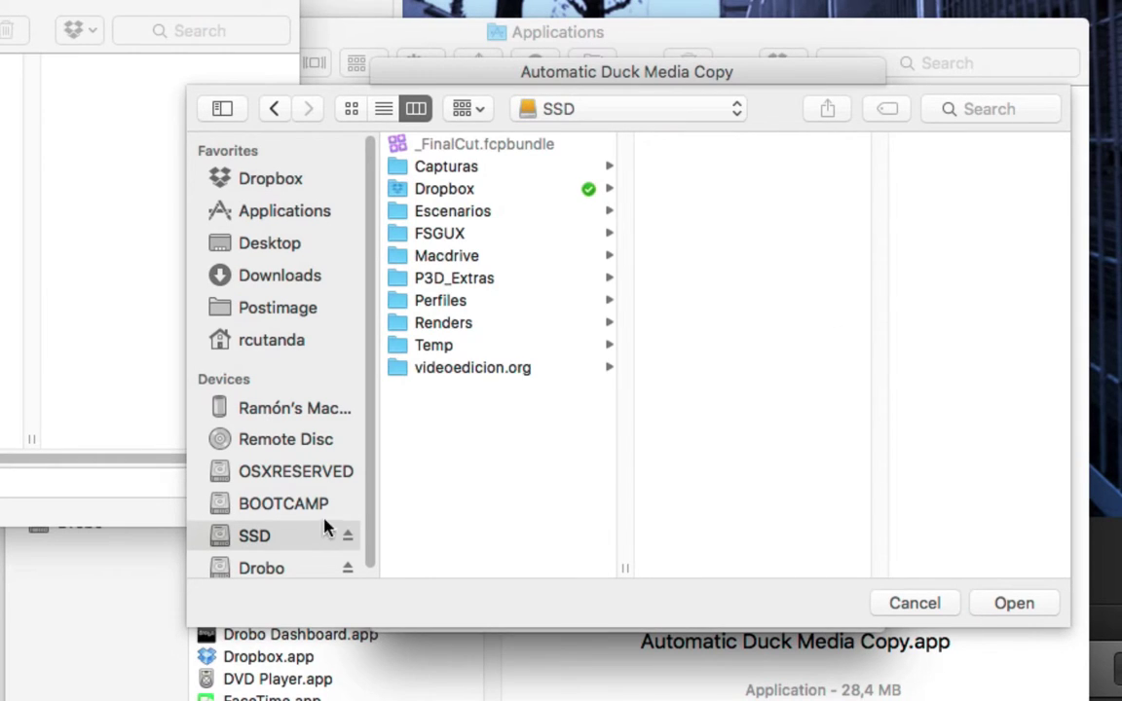
{"action": "left_click", "coordinate": [449, 348]}
{"action": "left_click", "coordinate": [456, 323]}
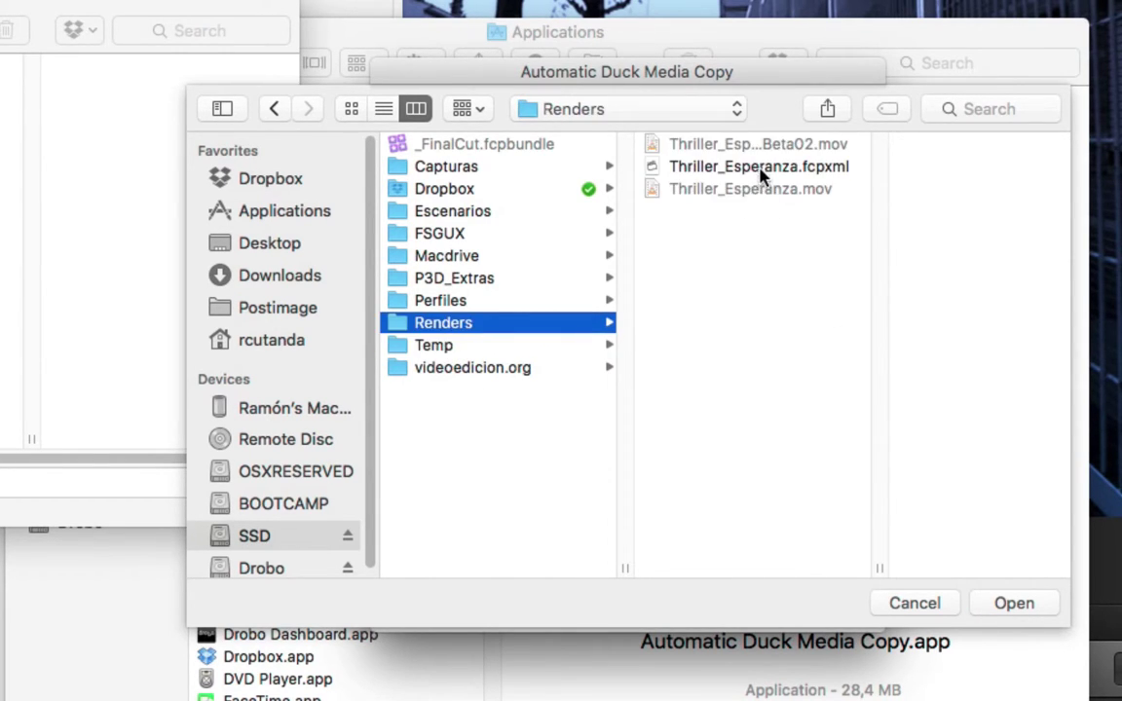
{"action": "left_click", "coordinate": [762, 173]}
{"action": "left_click", "coordinate": [1018, 604]}
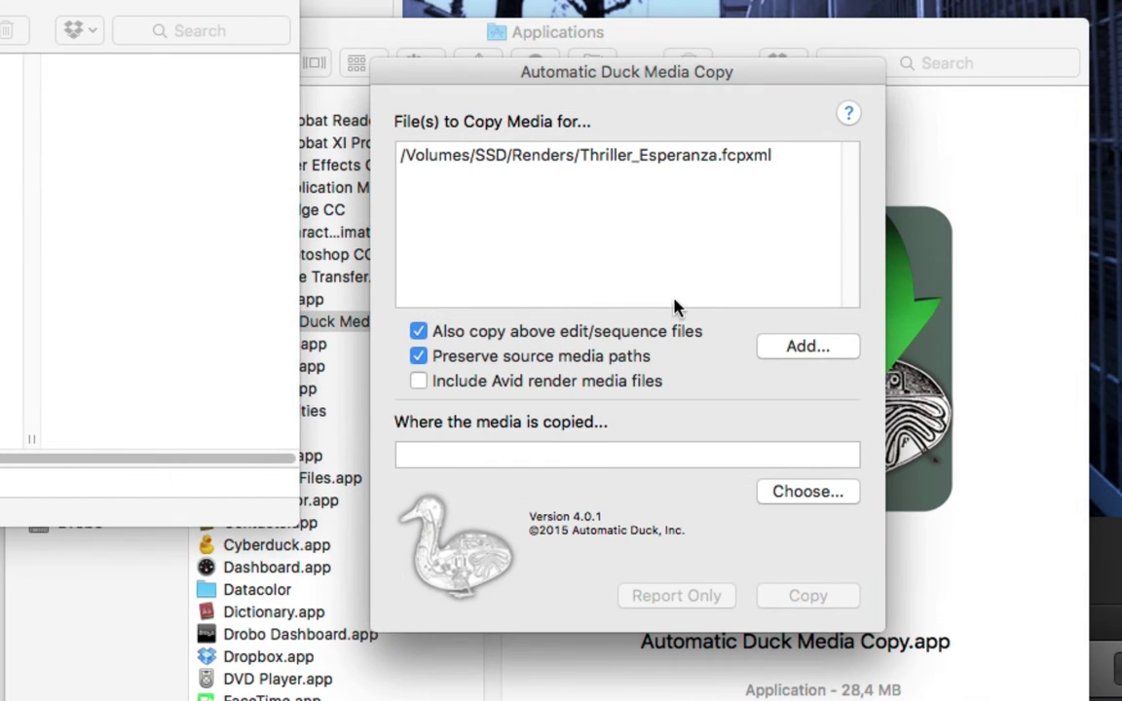
{"action": "left_click_drag", "start_coordinate": [740, 574], "coordinate": [721, 467]}
{"action": "left_click", "coordinate": [797, 596]}
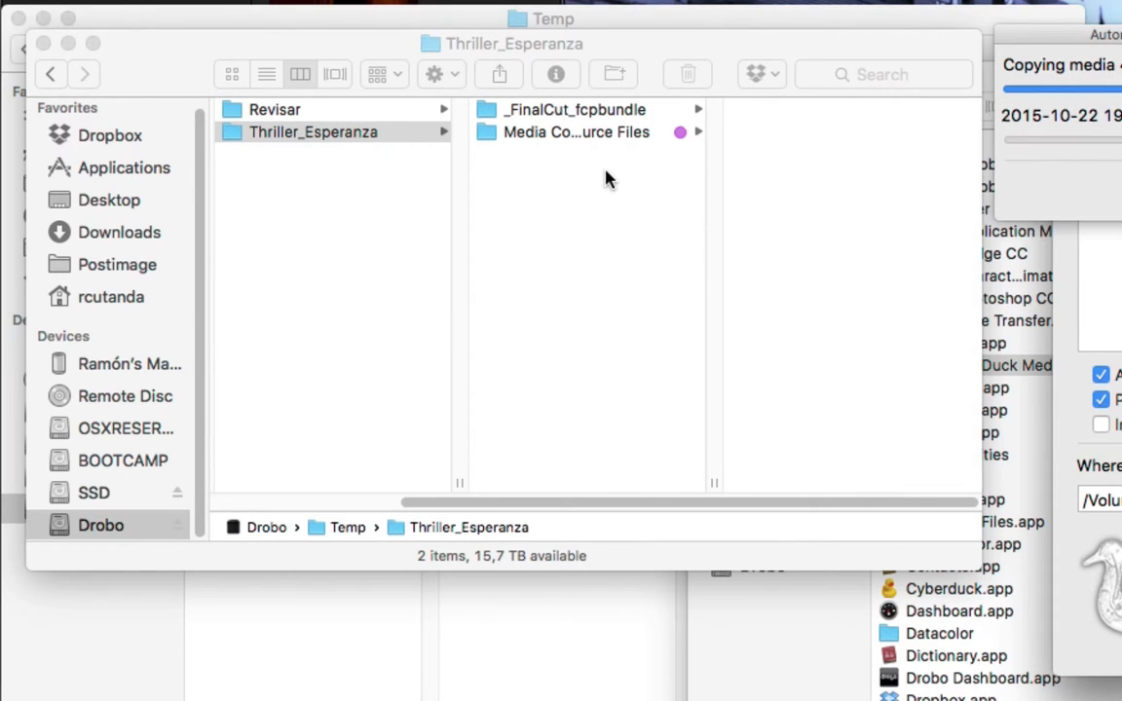
Switch to Finder and show the package contents of SSD's _FinalCut.fcpbundle to examine the Thriller event's Original Media folder
{"action": "left_click", "coordinate": [94, 495]}
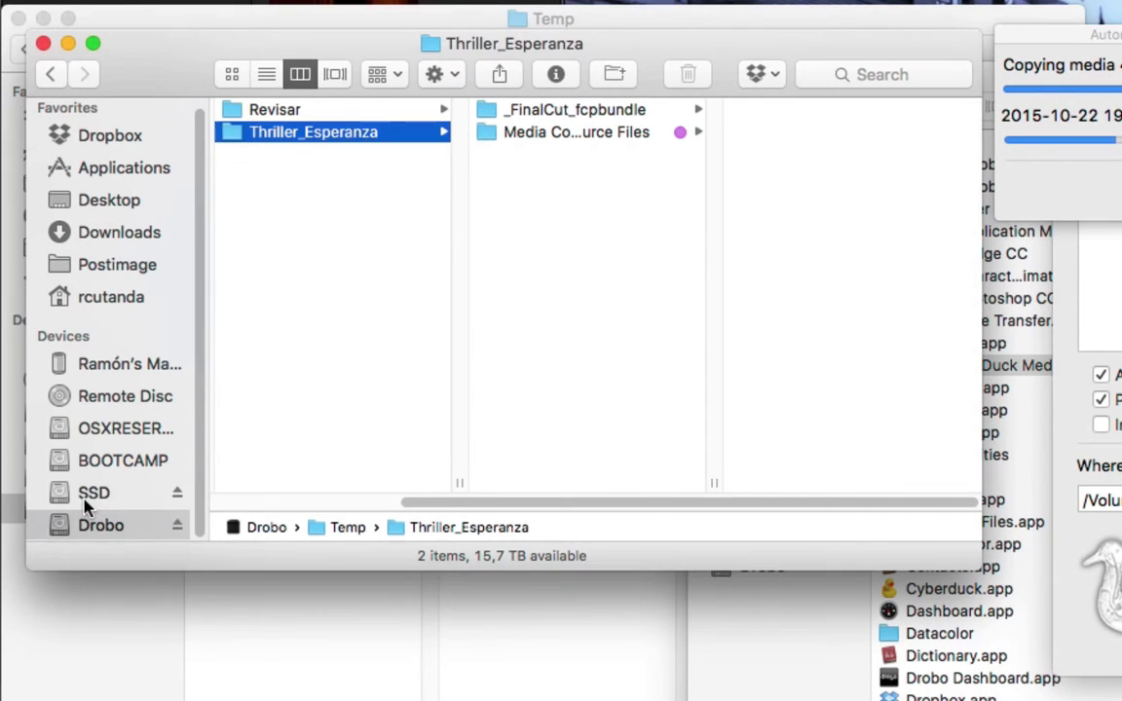
{"action": "left_click", "coordinate": [346, 111]}
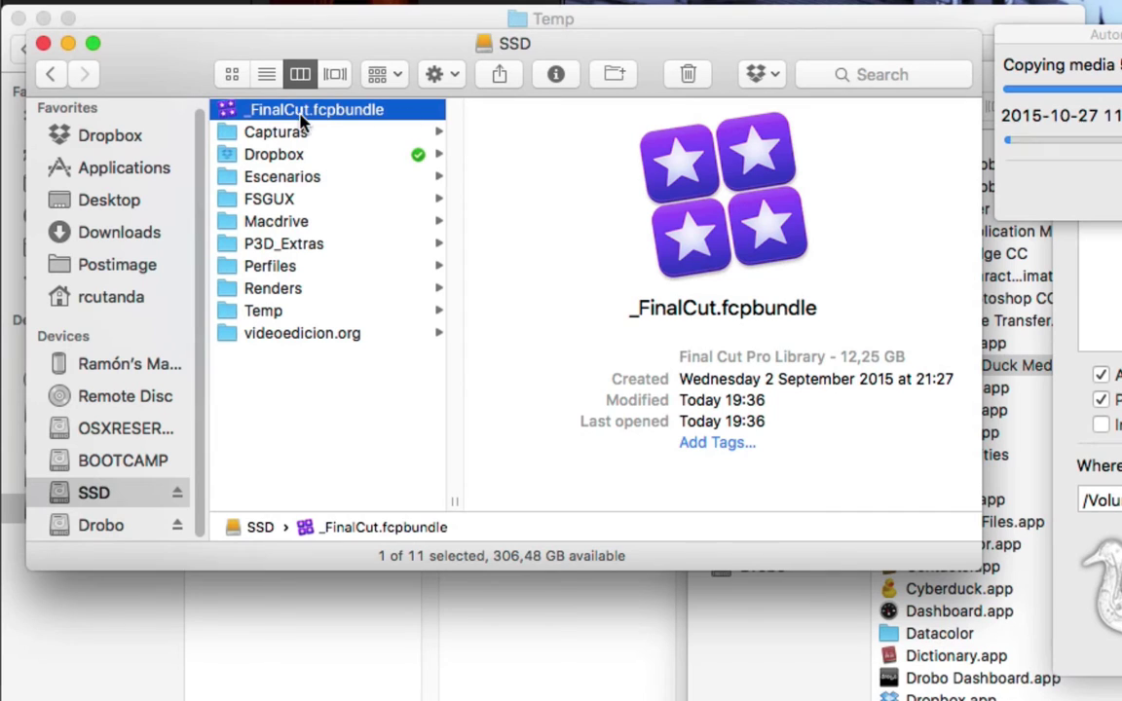
{"action": "right_click", "coordinate": [340, 111]}
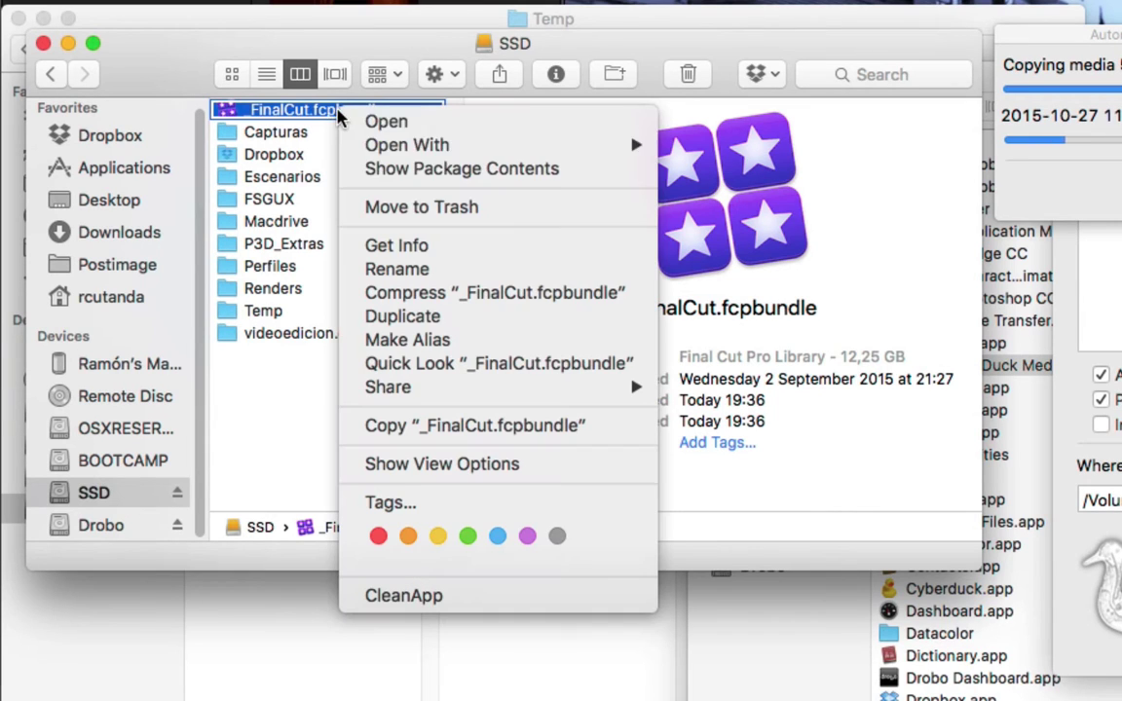
{"action": "left_click", "coordinate": [435, 172]}
{"action": "left_click", "coordinate": [297, 223]}
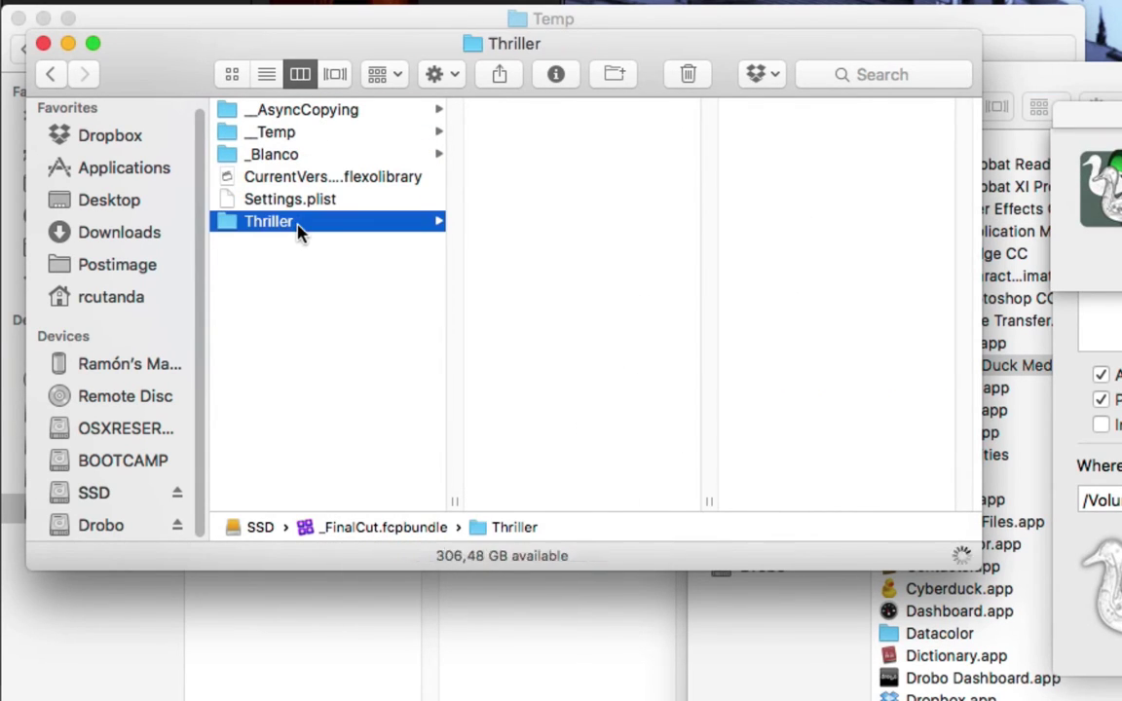
{"action": "left_click", "coordinate": [603, 136]}
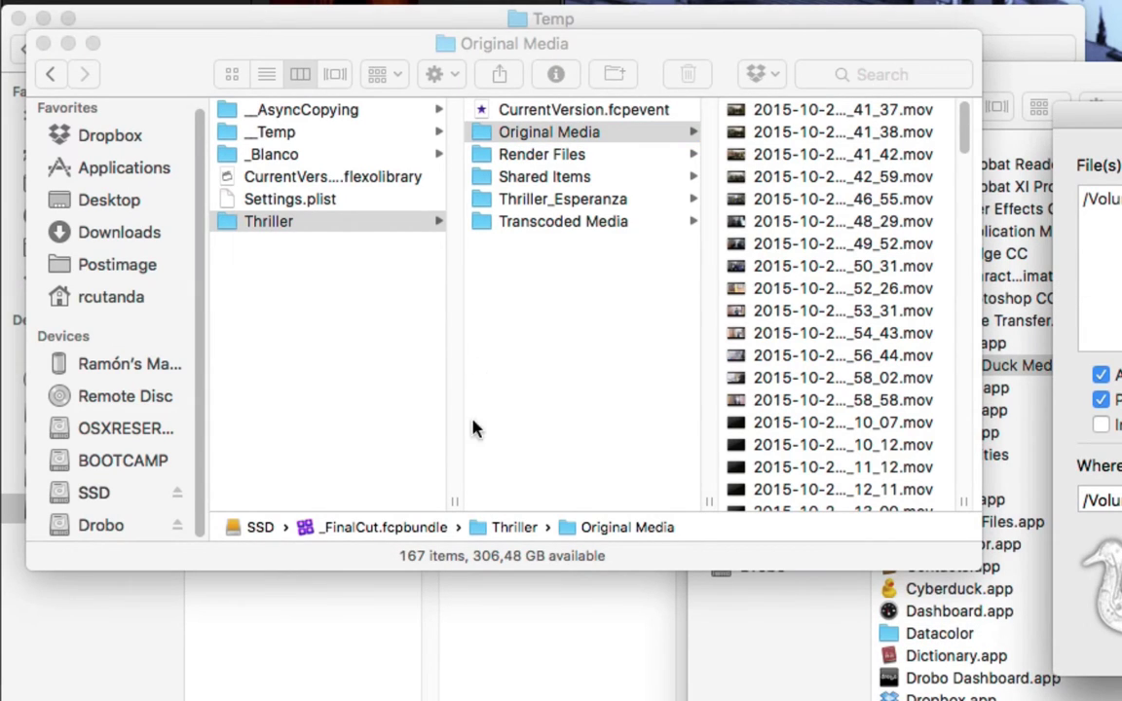
Switch to Red Giant's Automatic Duck Media Copy web page, review the edition prices, and open the product updates page
{"action": "left_click", "coordinate": [661, 564]}
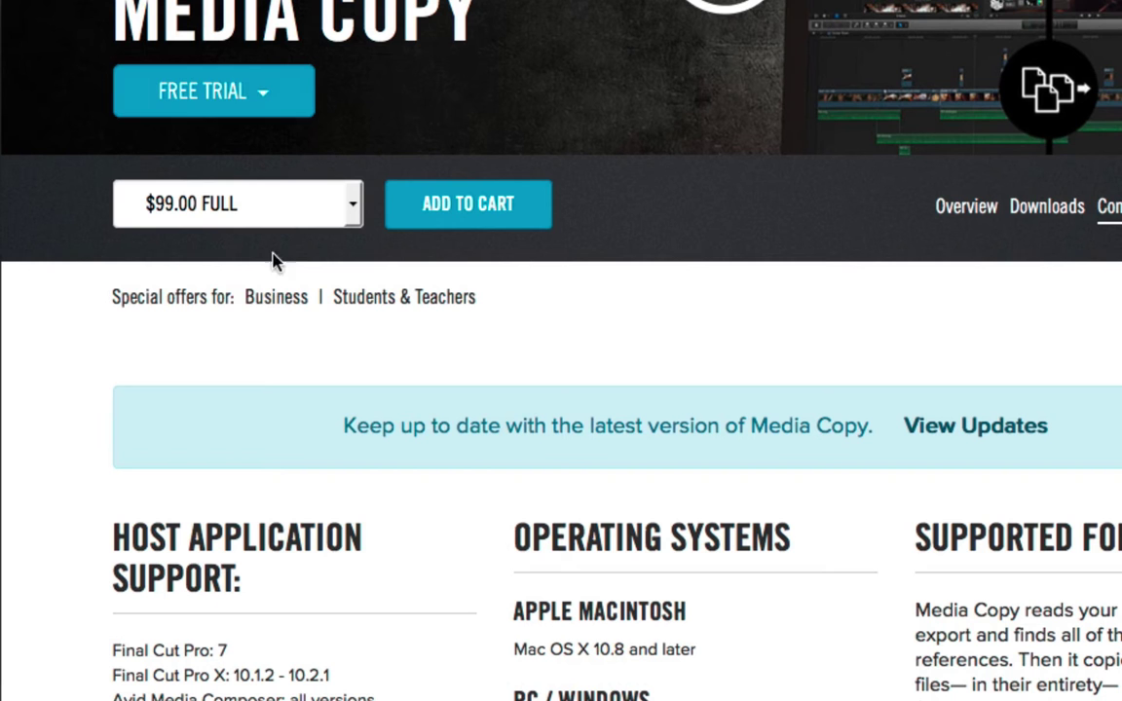
{"action": "left_click", "coordinate": [245, 210]}
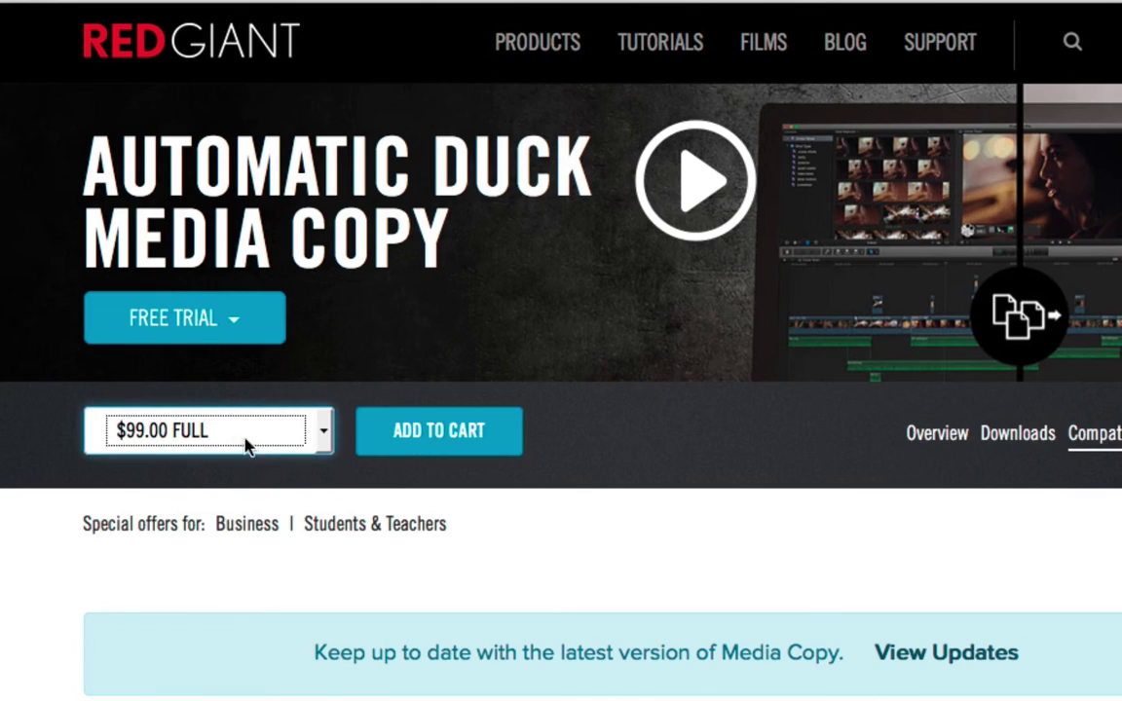
{"action": "left_click", "coordinate": [247, 444]}
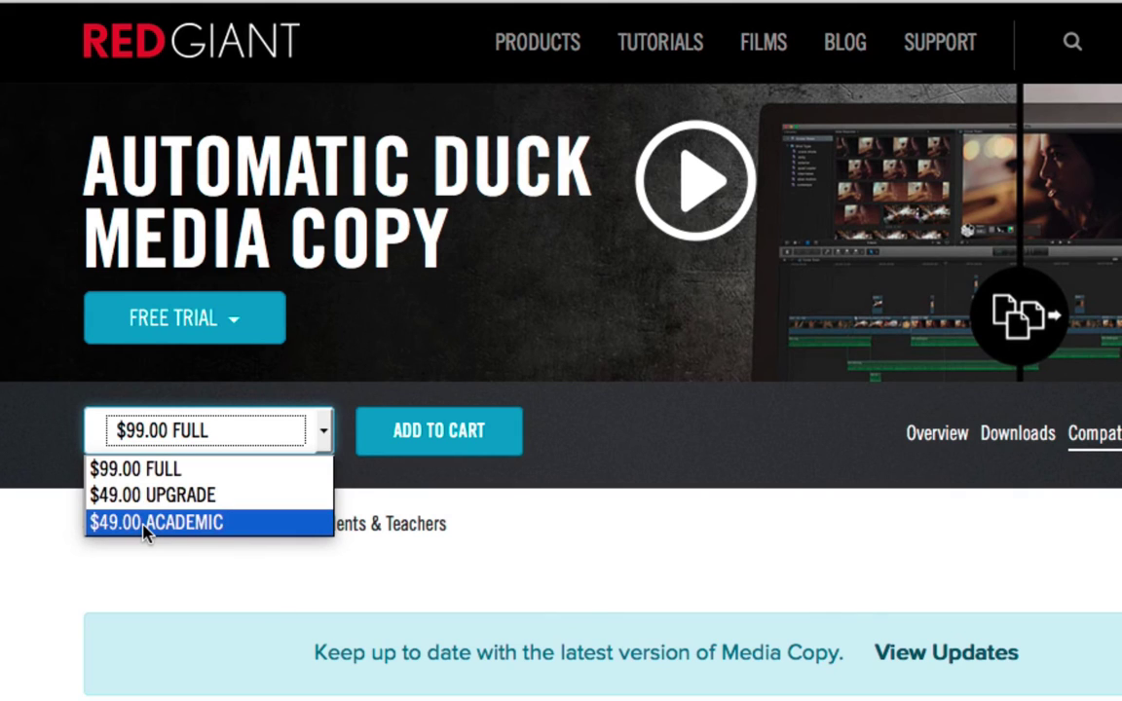
{"action": "left_click", "coordinate": [343, 556]}
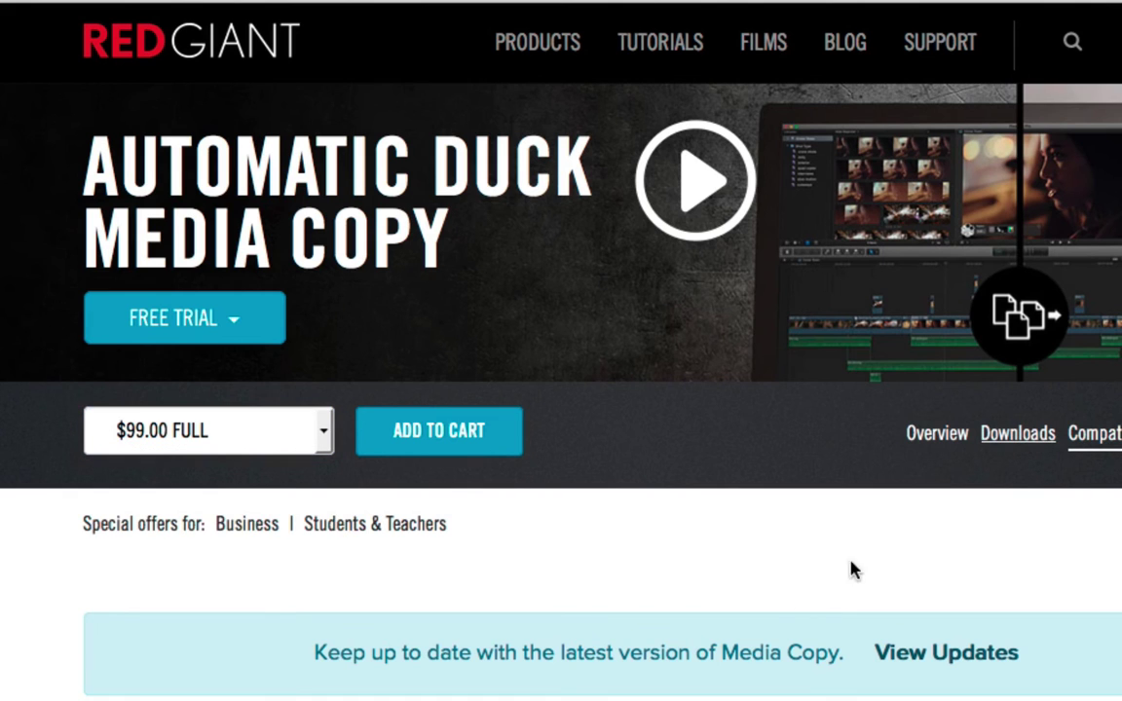
{"action": "left_click", "coordinate": [750, 628]}
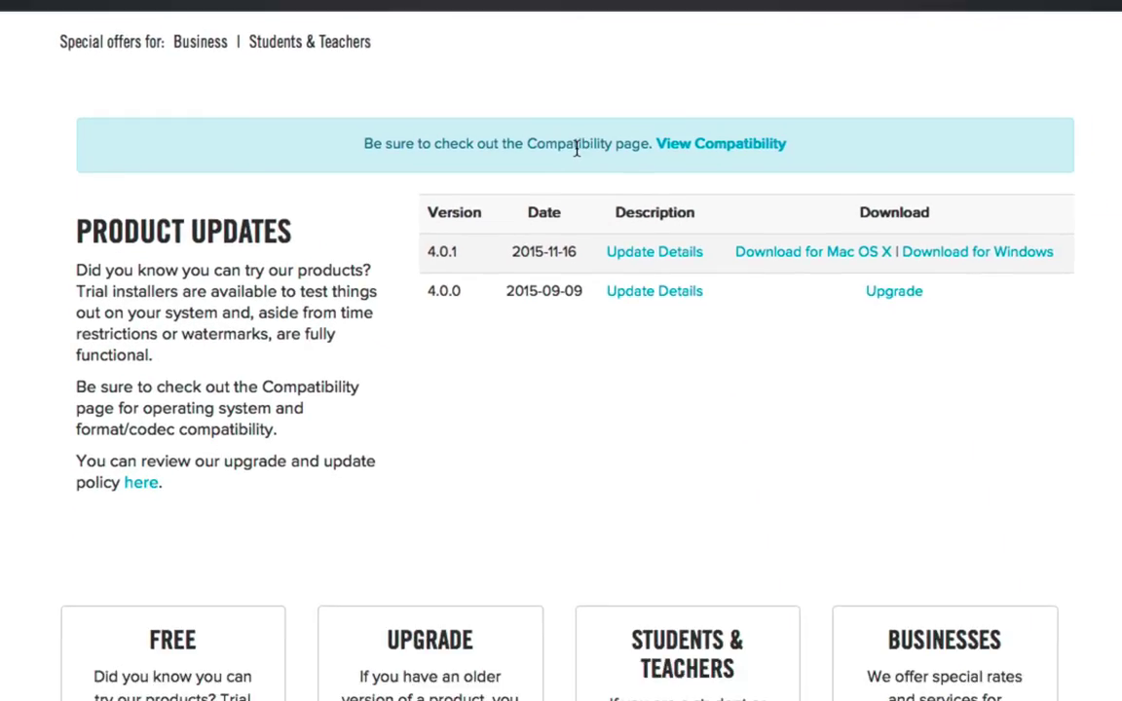